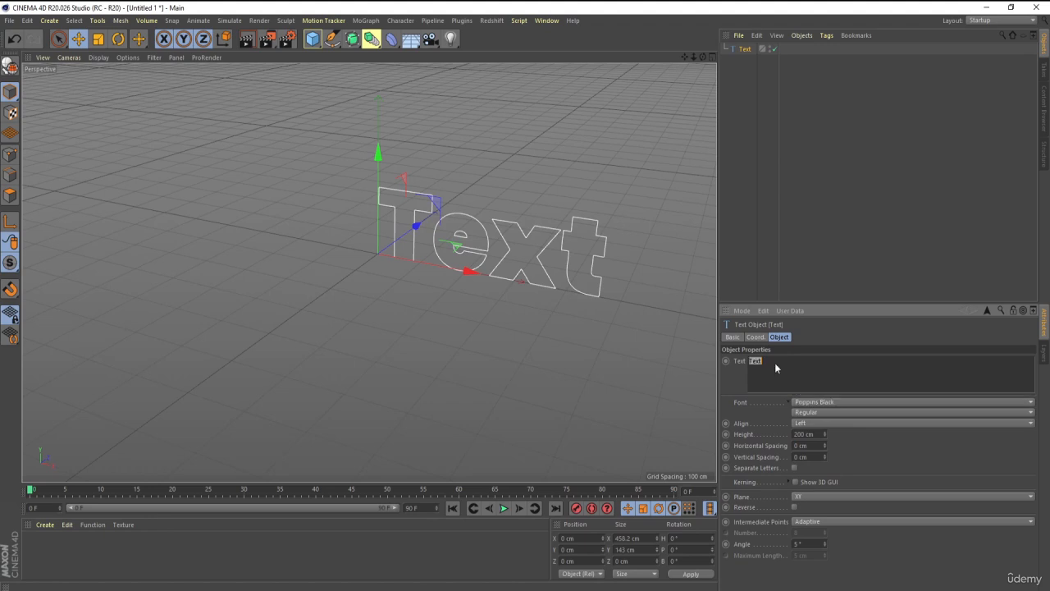
Change the text spline's content to MOTION.
type("MOTION")
left_click(805, 269)
scroll(567, 283, "down", 3)
middle_click_drag(567, 284, 506, 296, "alt")
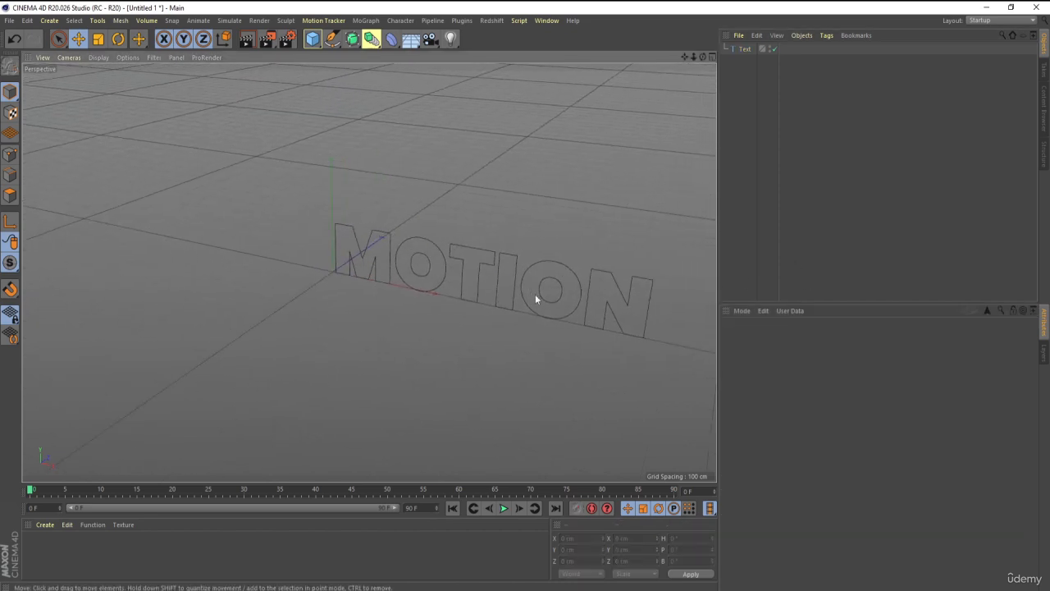
left_click_drag(525, 340, 517, 312, "alt")
scroll(518, 284, "up", 1)
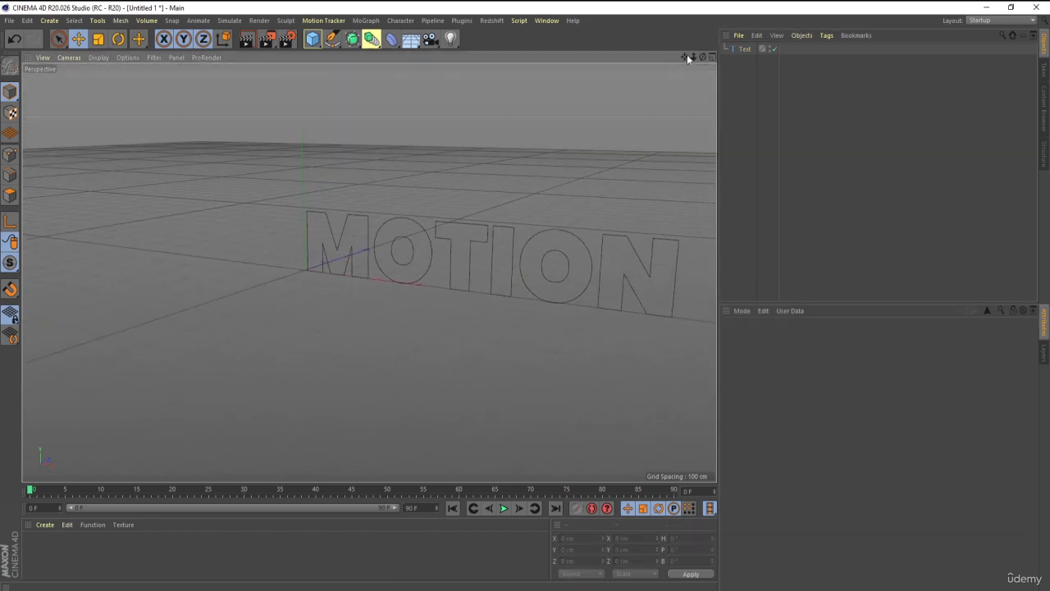
Set the text object's alignment to Middle.
left_click(743, 49)
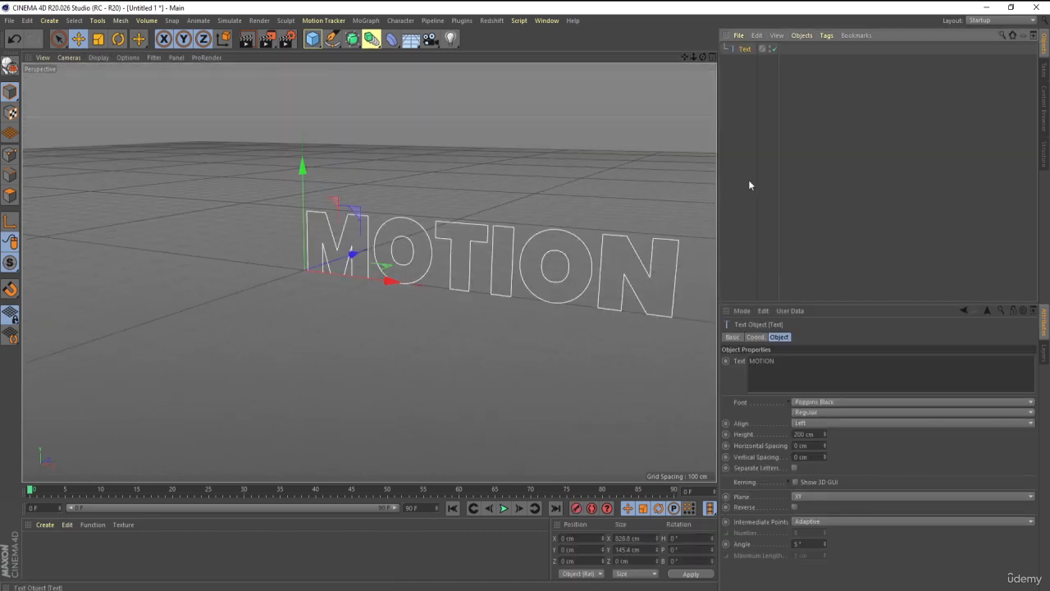
left_click(806, 423)
left_click(809, 443)
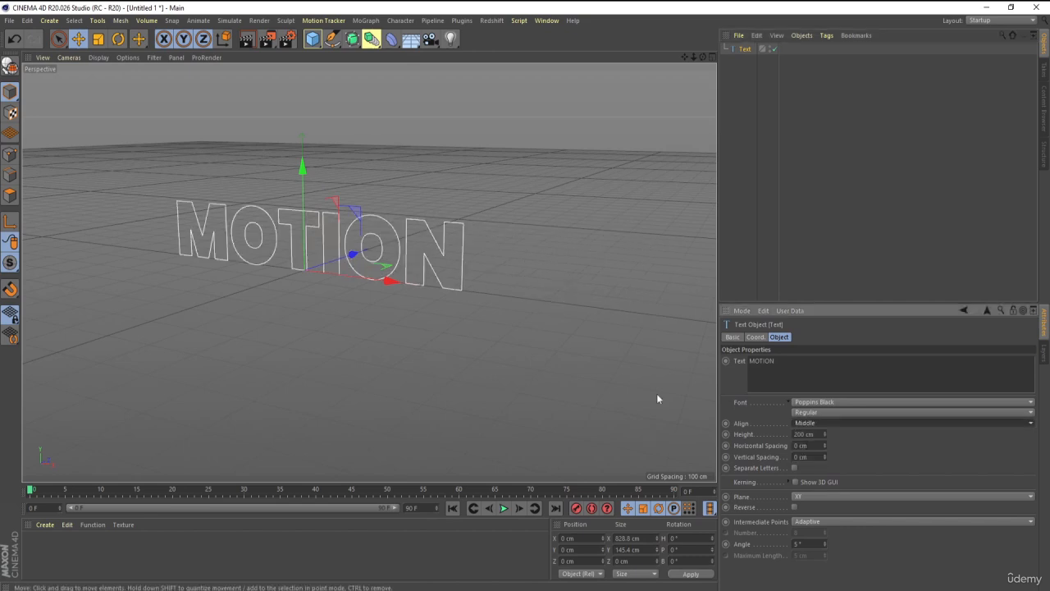
scroll(397, 267, "up", 1)
left_click_drag(293, 213, 307, 231, "alt")
middle_click_drag(316, 207, 346, 227, "alt")
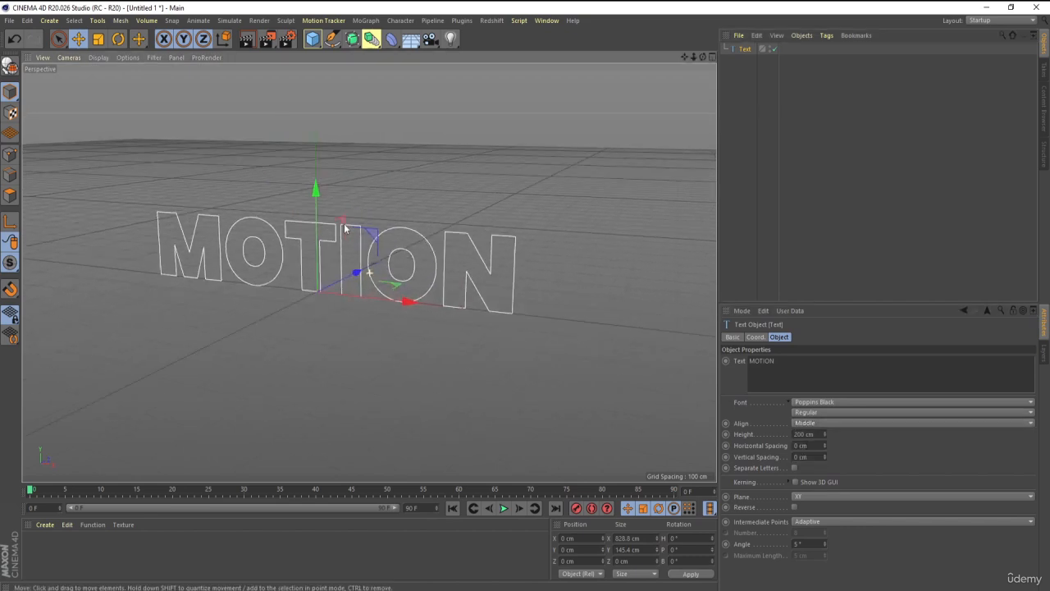
Add an Extrude generator and nest the MOTION text spline inside it to give the letters depth.
left_click(352, 38)
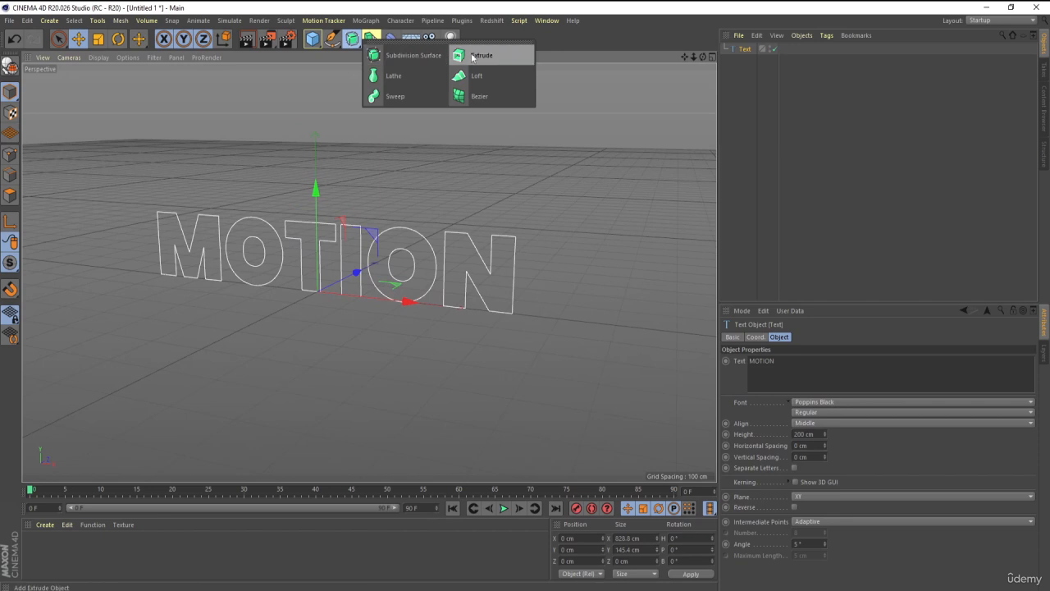
left_click(476, 53)
left_click(748, 60)
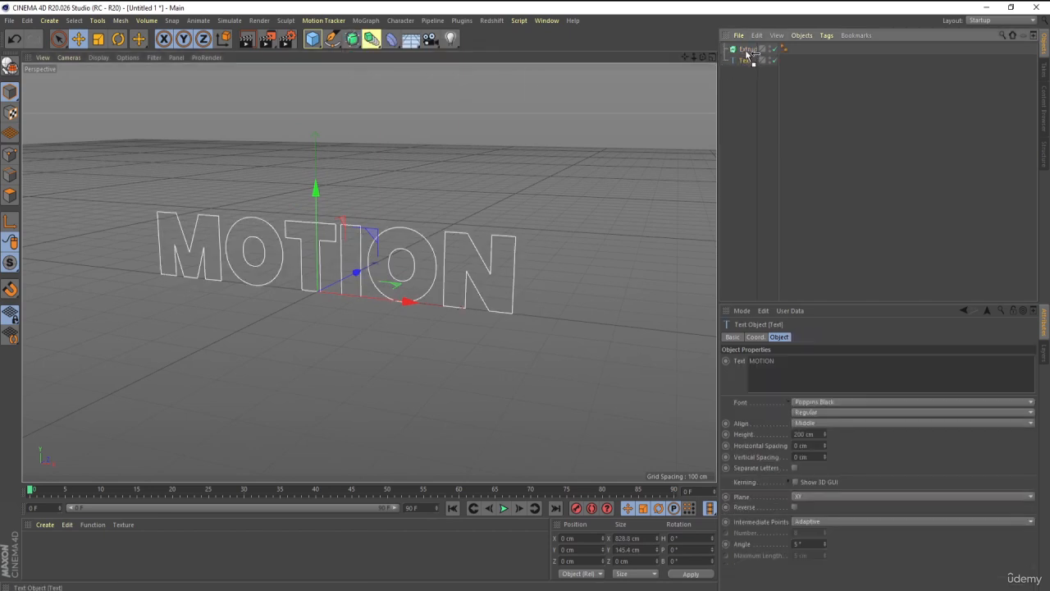
left_click(755, 84)
left_click(724, 49)
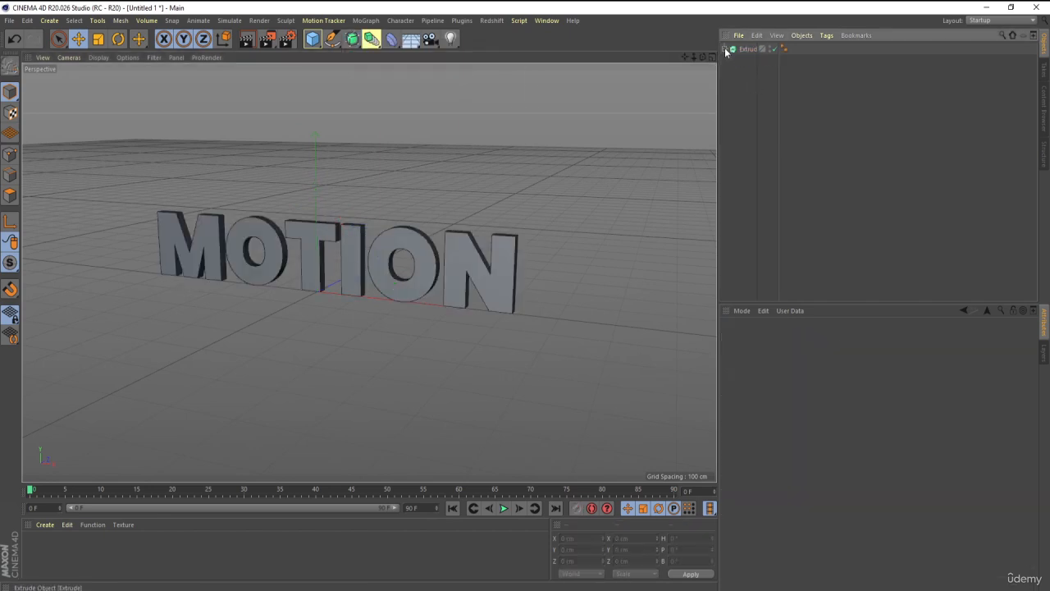
scroll(327, 247, "up", 2)
left_click_drag(326, 247, 367, 271, "alt")
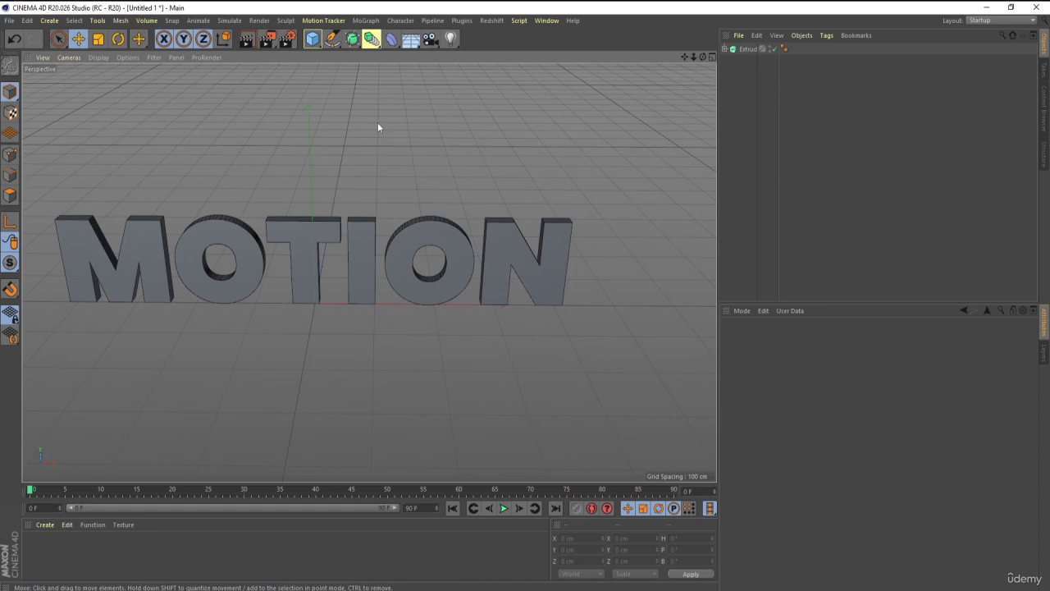
Add a Bend deformer and nest it as a child of the text spline inside the Extrude.
left_click(399, 40)
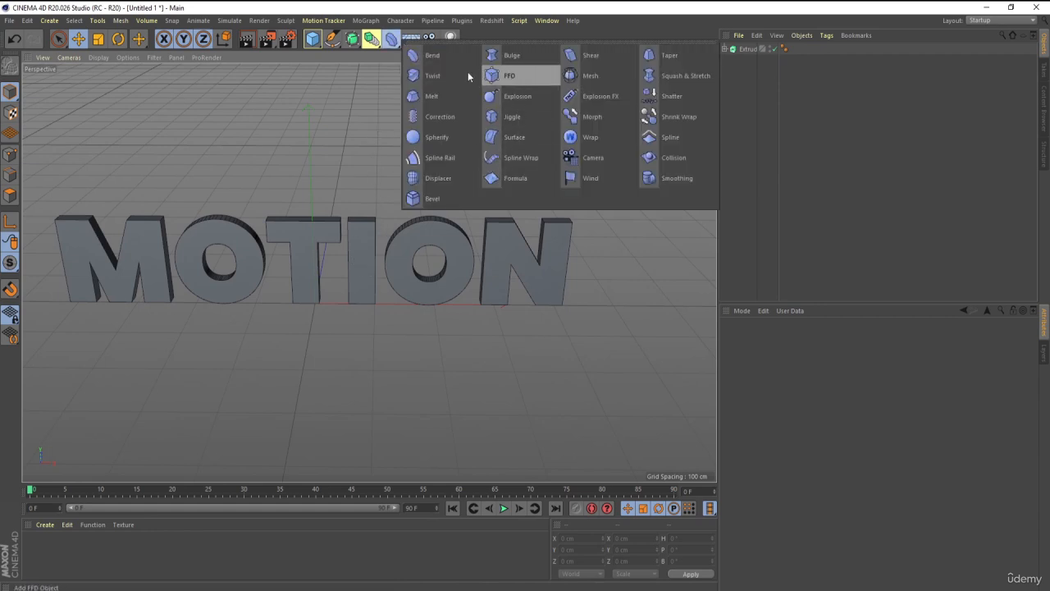
left_click(429, 55)
left_click_drag(746, 49, 753, 75)
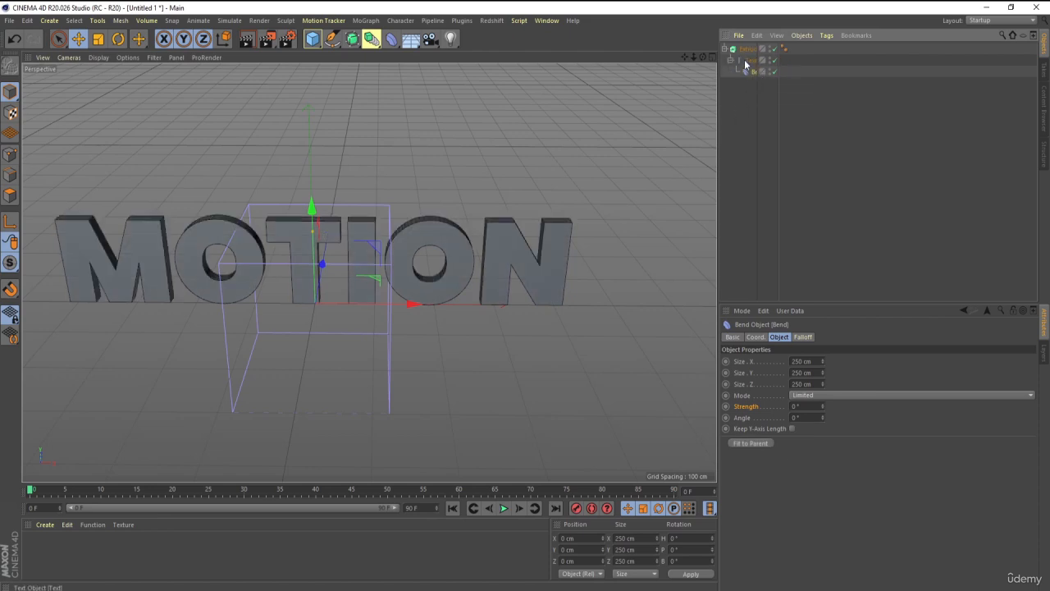
left_click(746, 62)
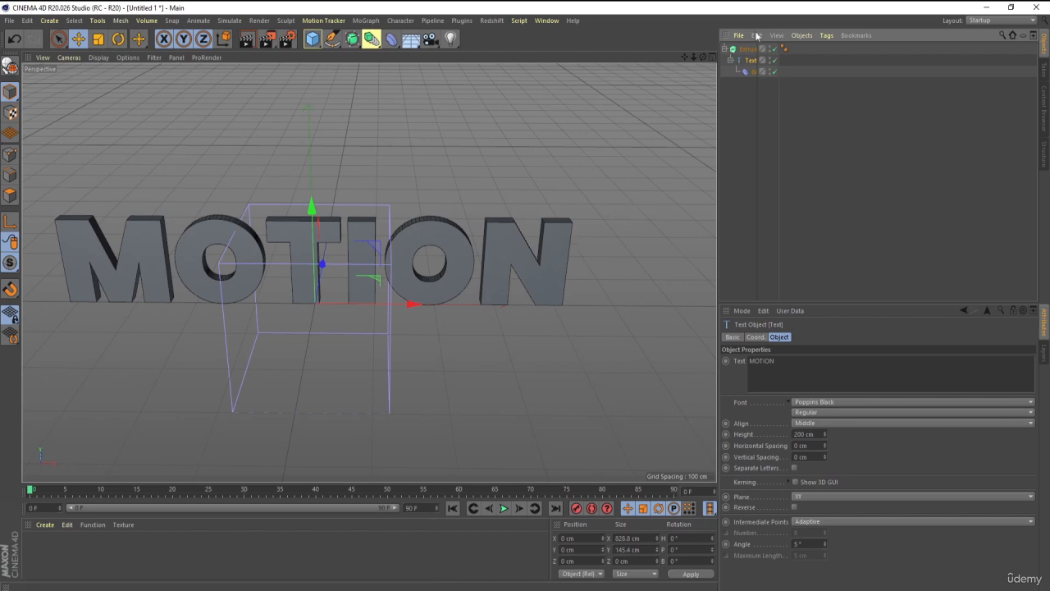
left_click(757, 50)
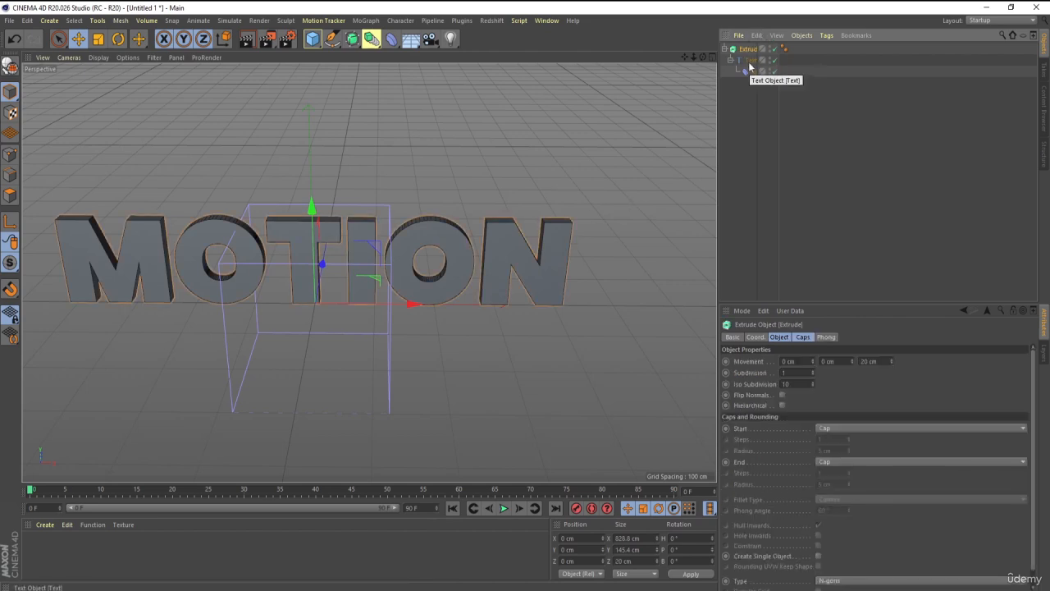
Move the Bend deformer out of the text spline to the root level beneath the Extrude, and collapse the Extrude.
left_click(750, 73)
left_click_drag(753, 73, 750, 102)
left_click(725, 50)
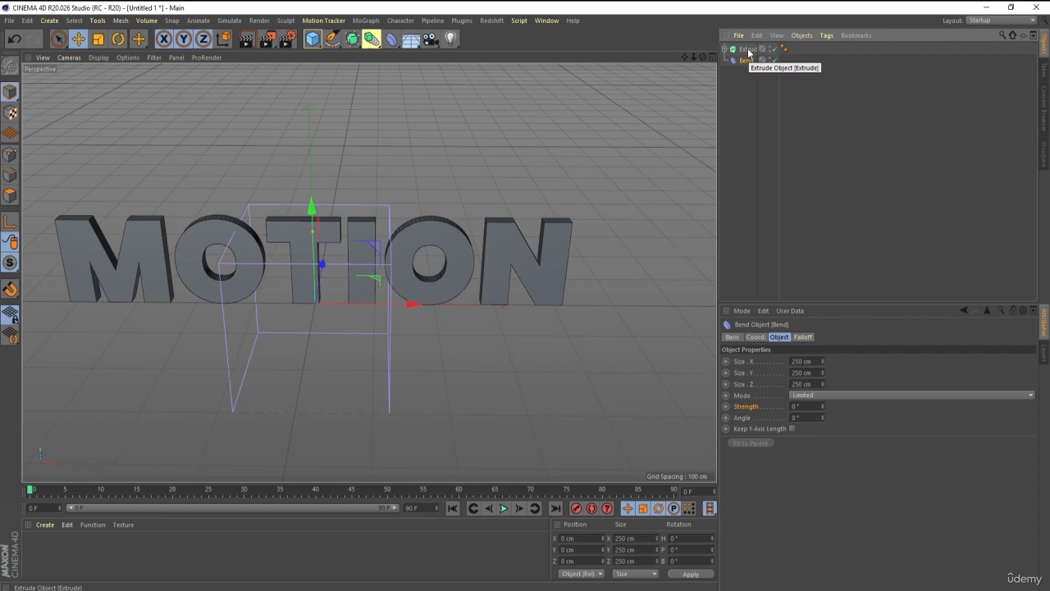
Add a Null object and nest both the Extrude and the Bend deformer inside it as siblings.
left_click(749, 50, "ctrl")
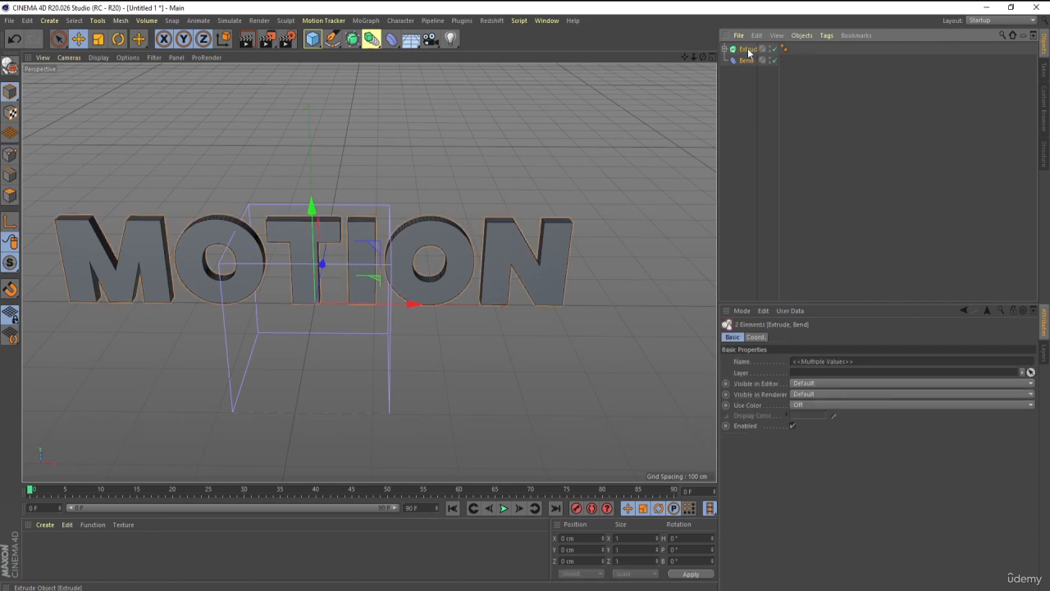
left_click(313, 39)
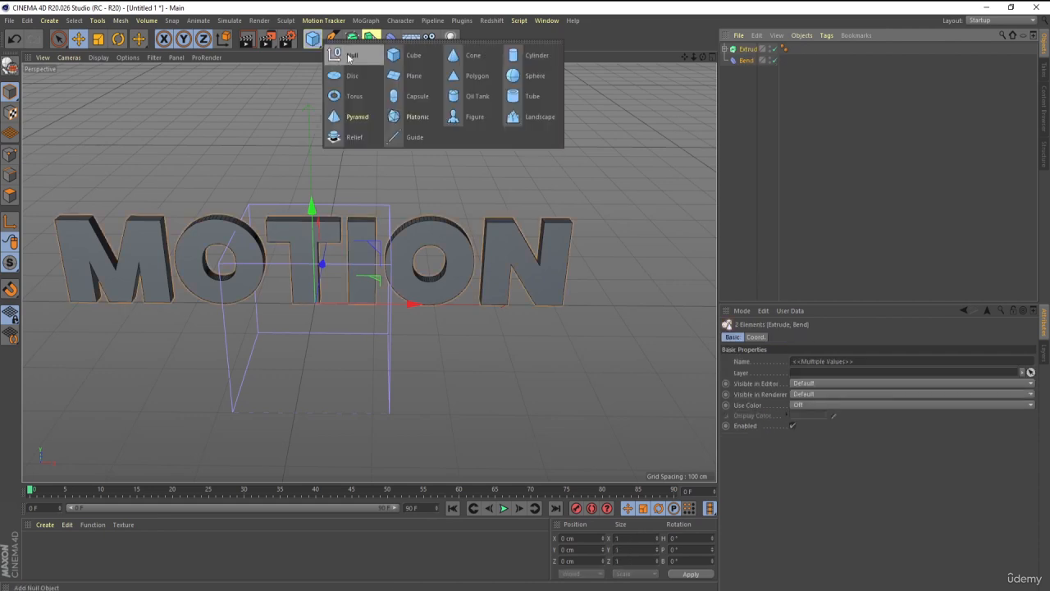
left_click(347, 58)
left_click(741, 61)
left_click(746, 72, "ctrl")
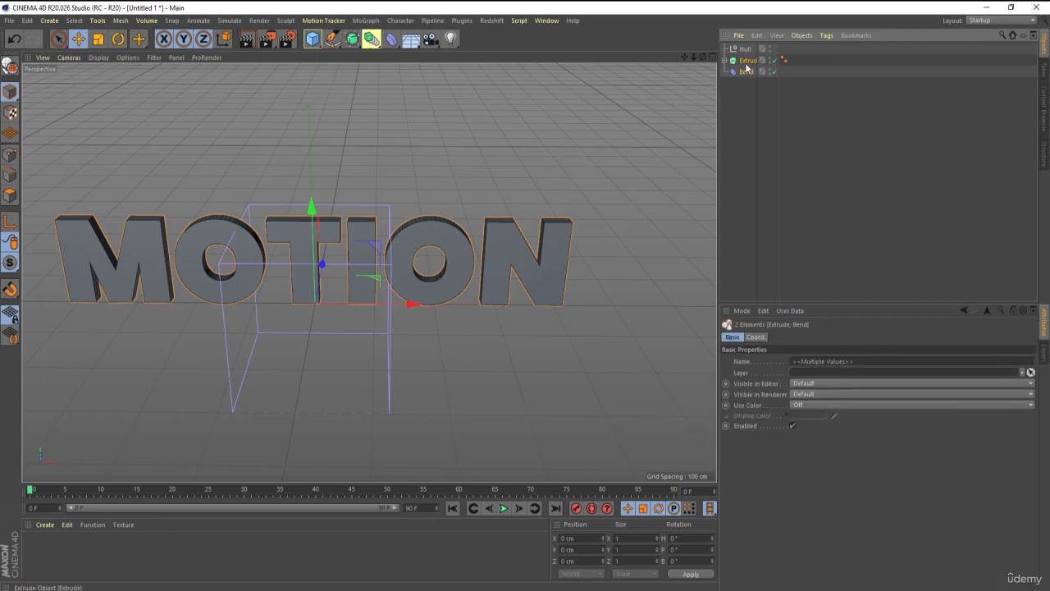
left_click_drag(747, 68, 744, 51)
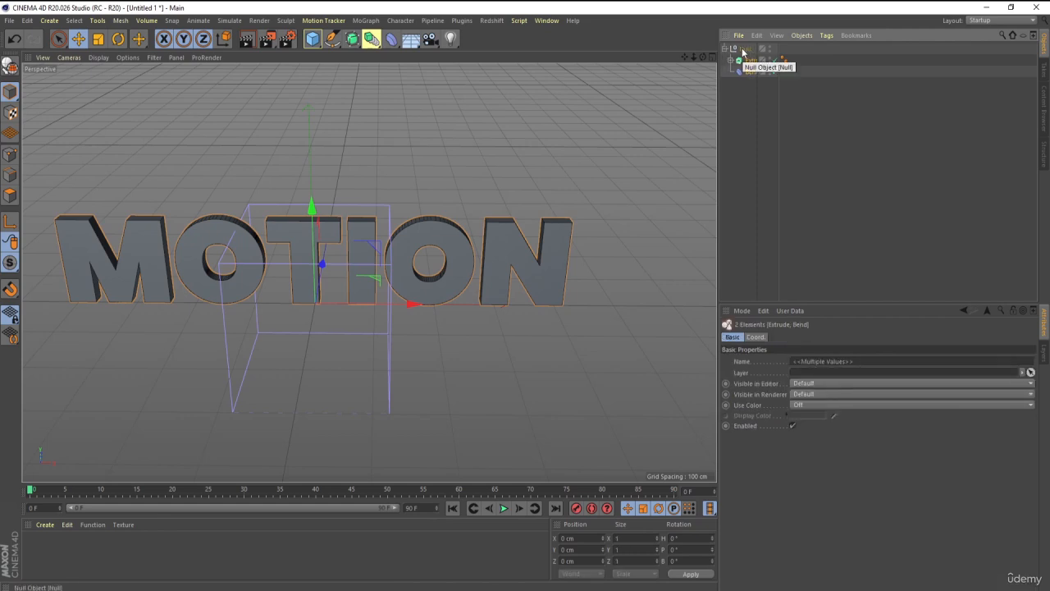
left_click(743, 50)
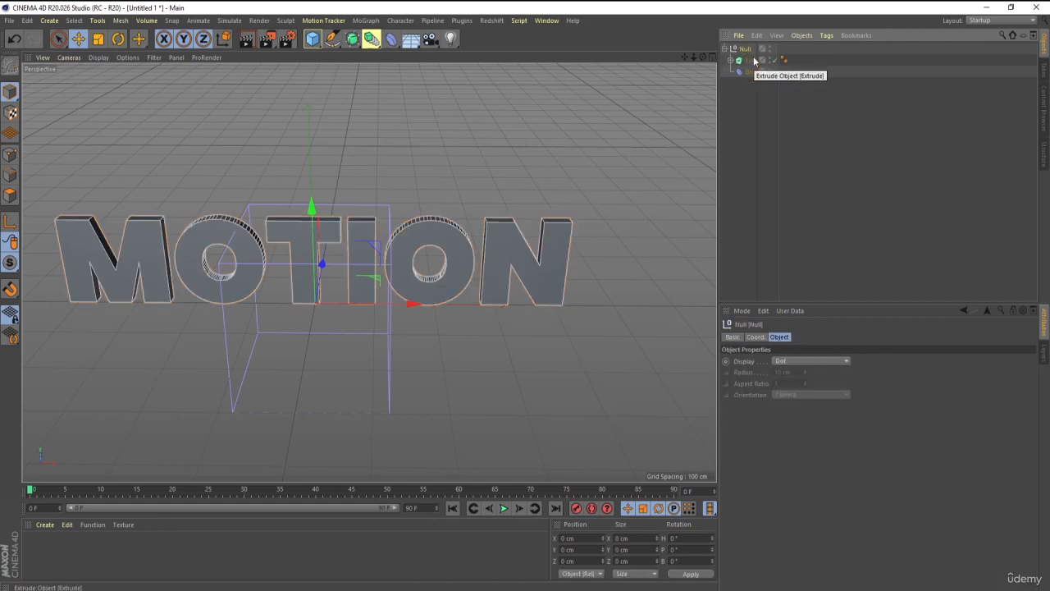
Set the Bend deformer's strength to -35° to bend the extruded text.
left_click(751, 61)
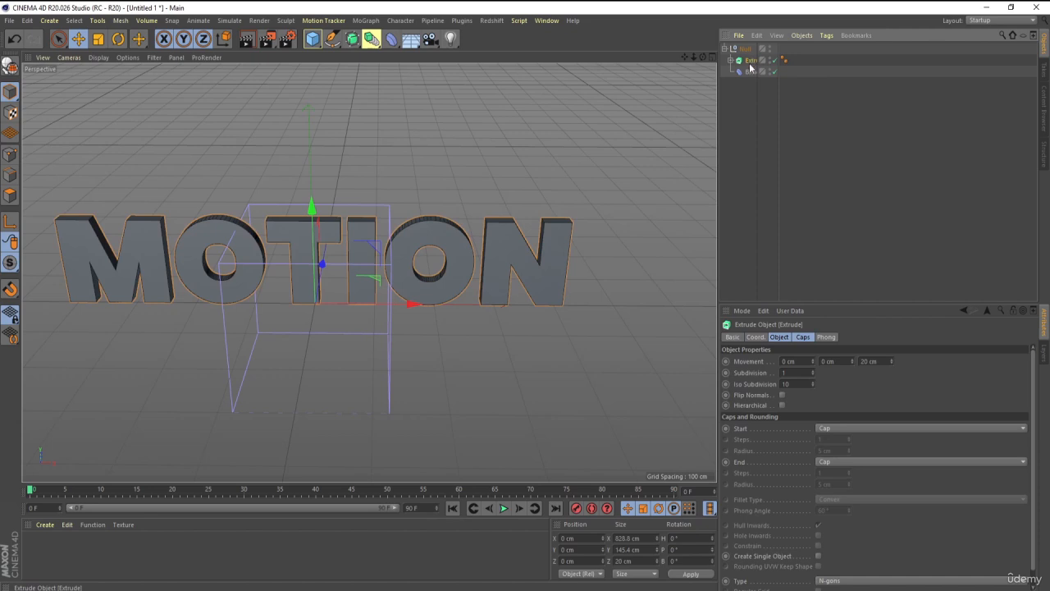
left_click(750, 72)
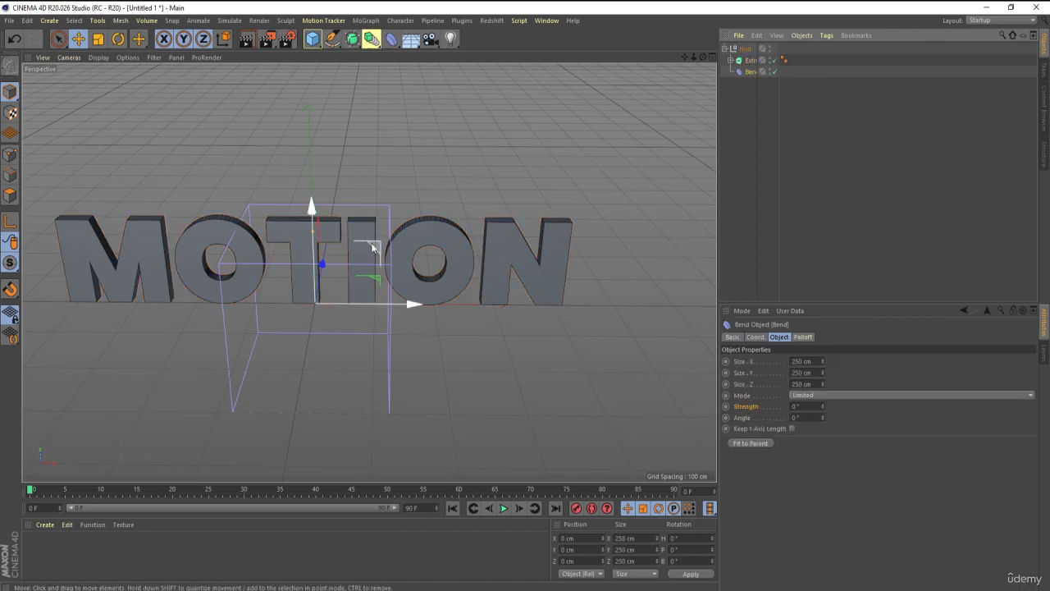
left_click_drag(396, 202, 558, 329, "alt")
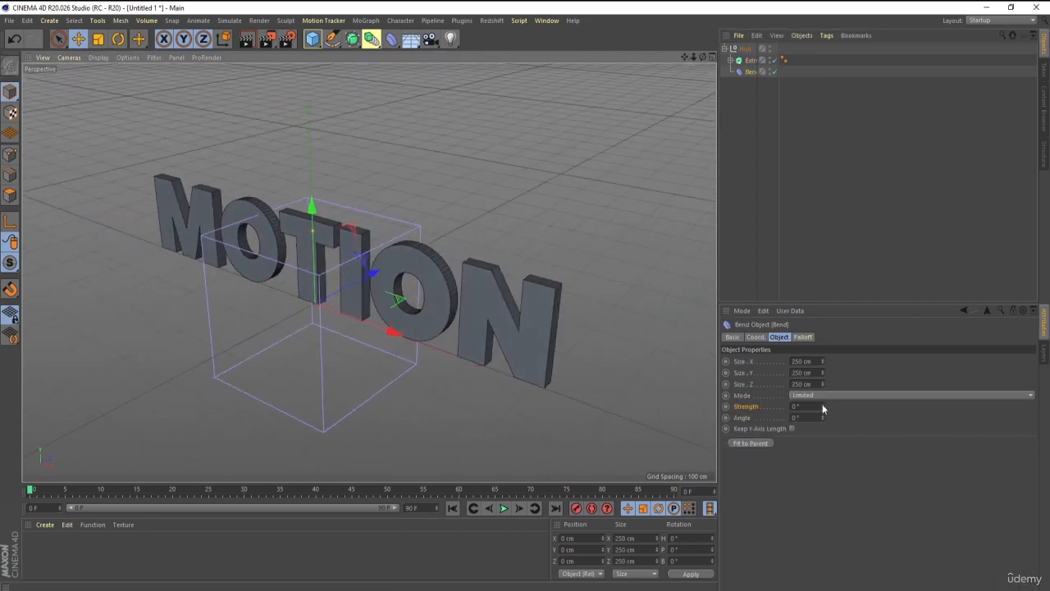
left_click_drag(823, 407, 823, 386)
left_click(748, 60)
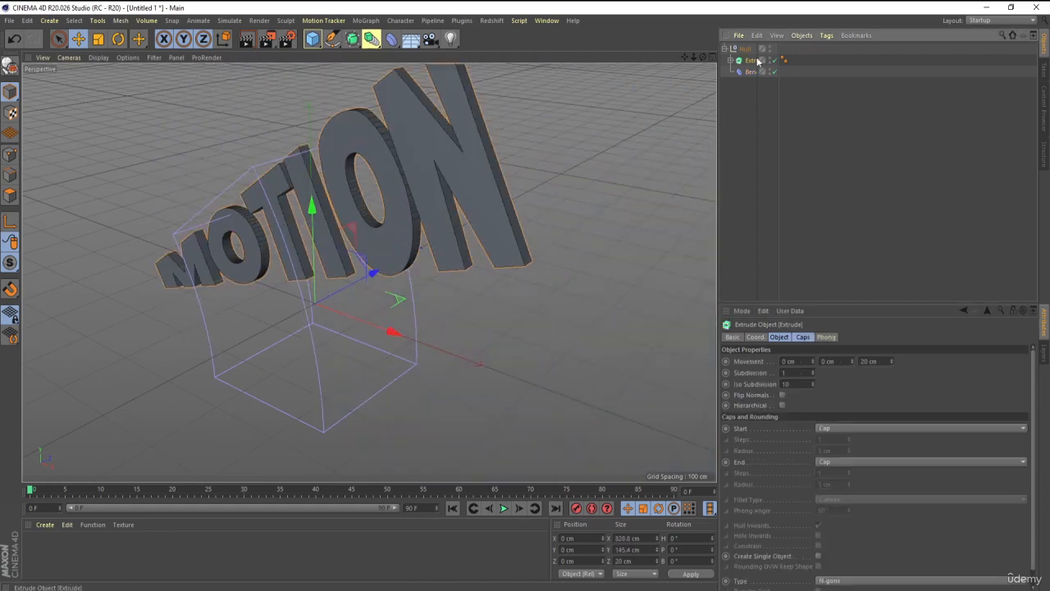
Undo the bend strength, the nesting and the Null, leaving Extrude and Bend as separate root objects.
key("ctrl+z")
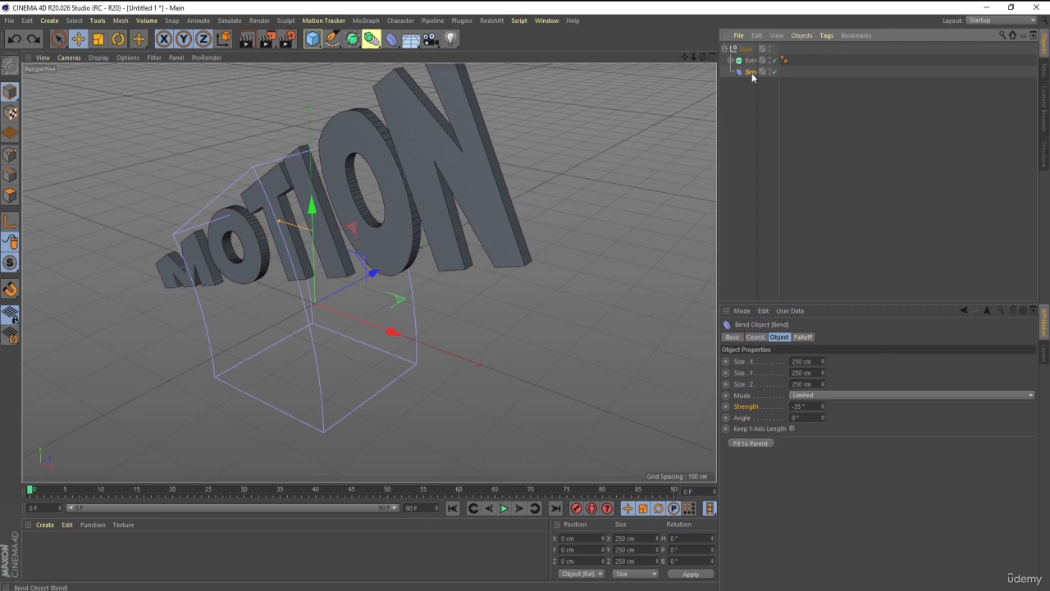
key("ctrl+z")
key("ctrl+z")
key("ctrl+z")
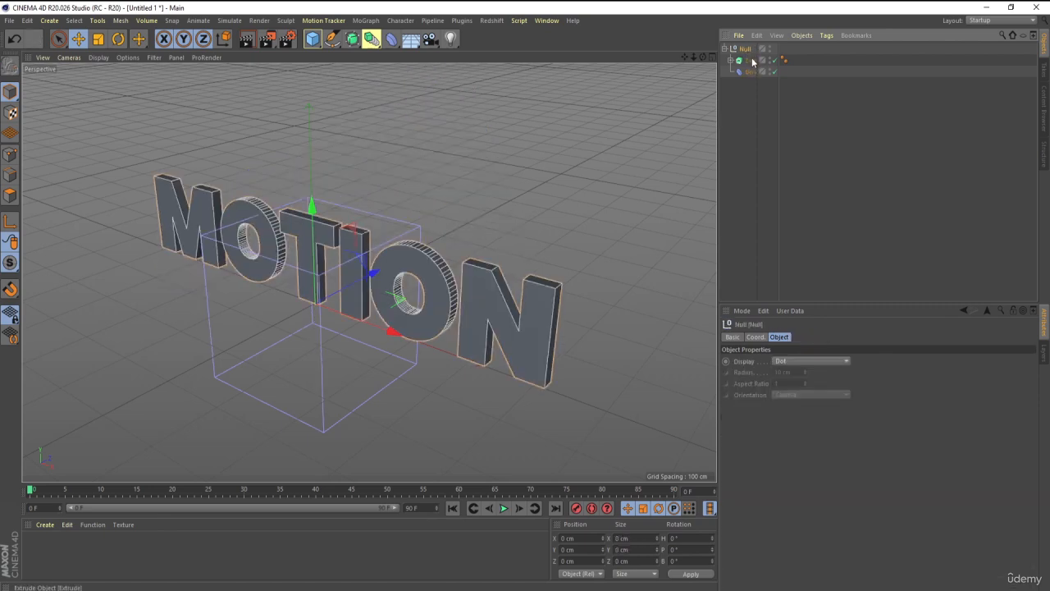
key("ctrl+z")
key("ctrl+z")
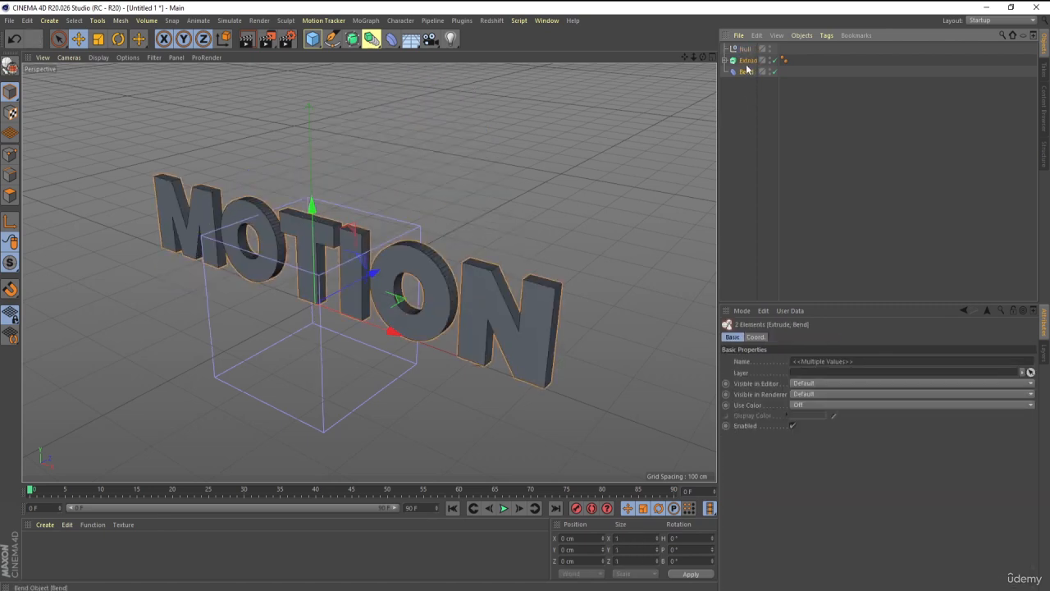
key("ctrl+z")
key("ctrl+z")
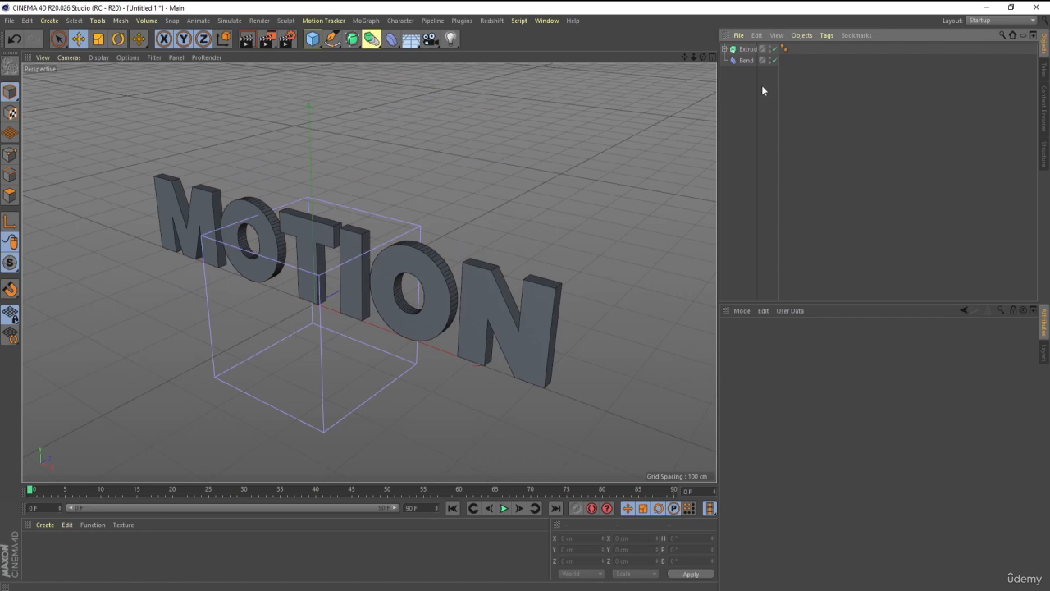
Group the Extrude and Bend objects together under a new Null and expand the group.
left_click_drag(761, 85, 740, 53)
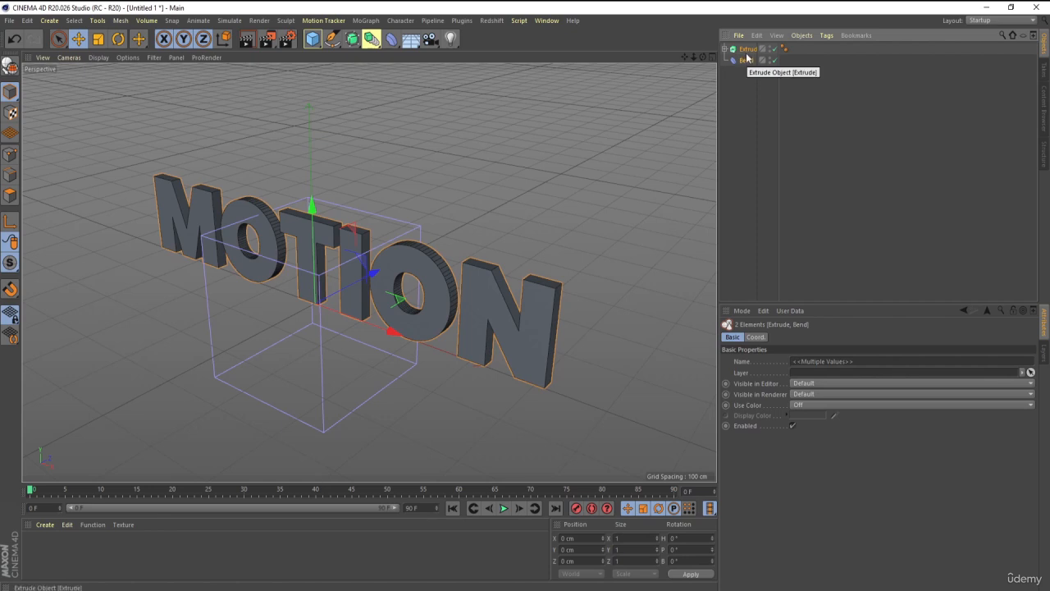
key("alt+g")
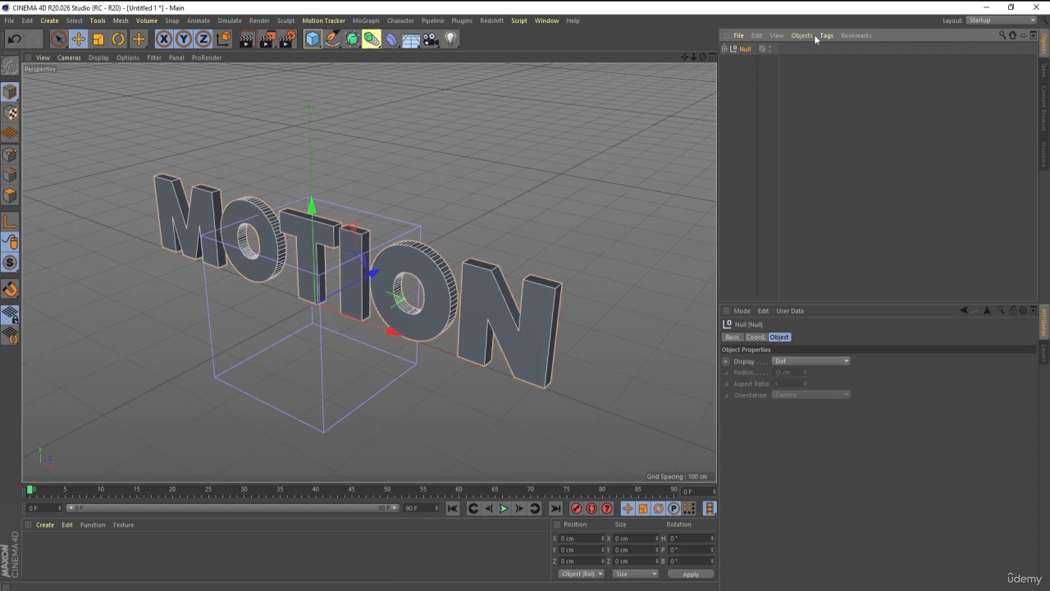
left_click(724, 49)
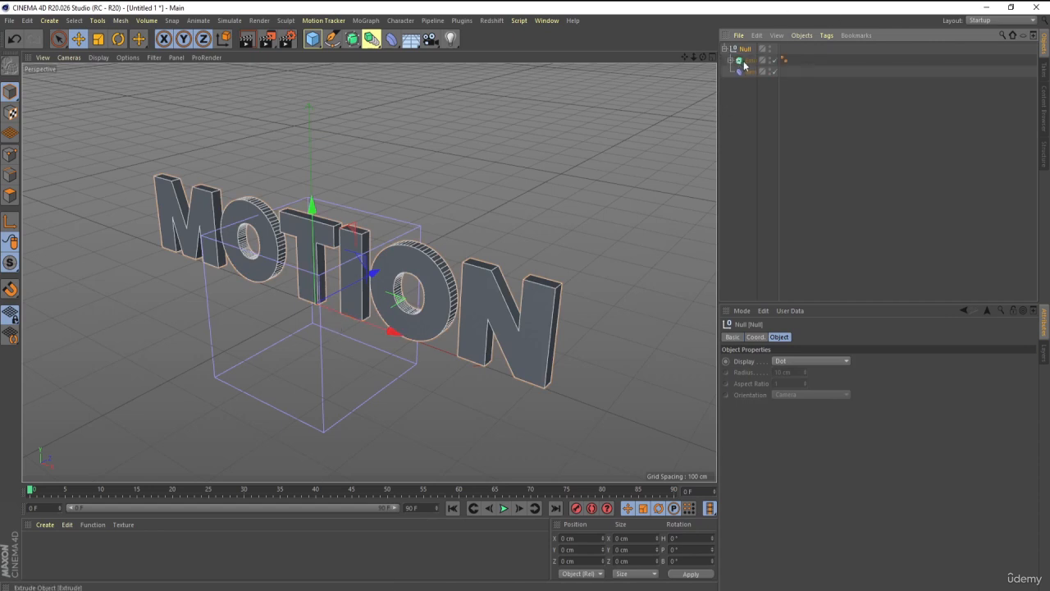
Delete the Bend deformer from the Null group.
left_click_drag(458, 258, 482, 267, "alt")
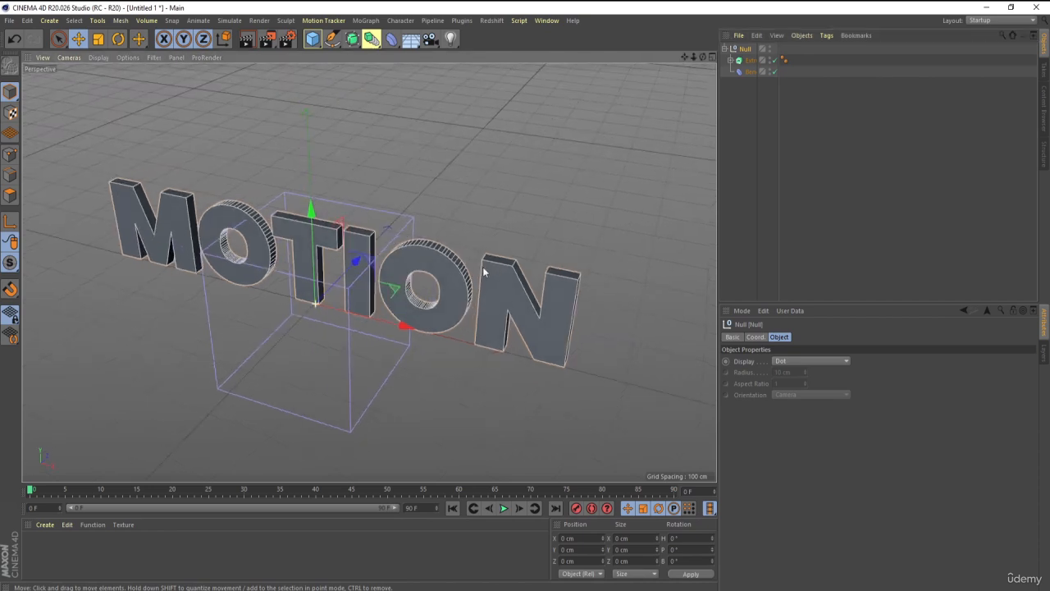
left_click(791, 107)
left_click(747, 72)
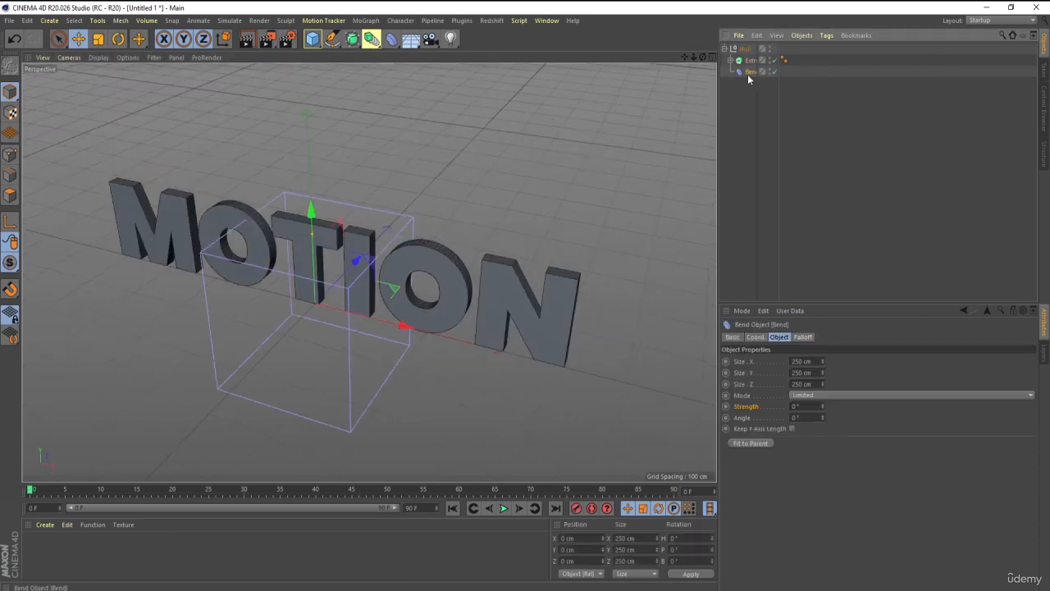
key("Delete")
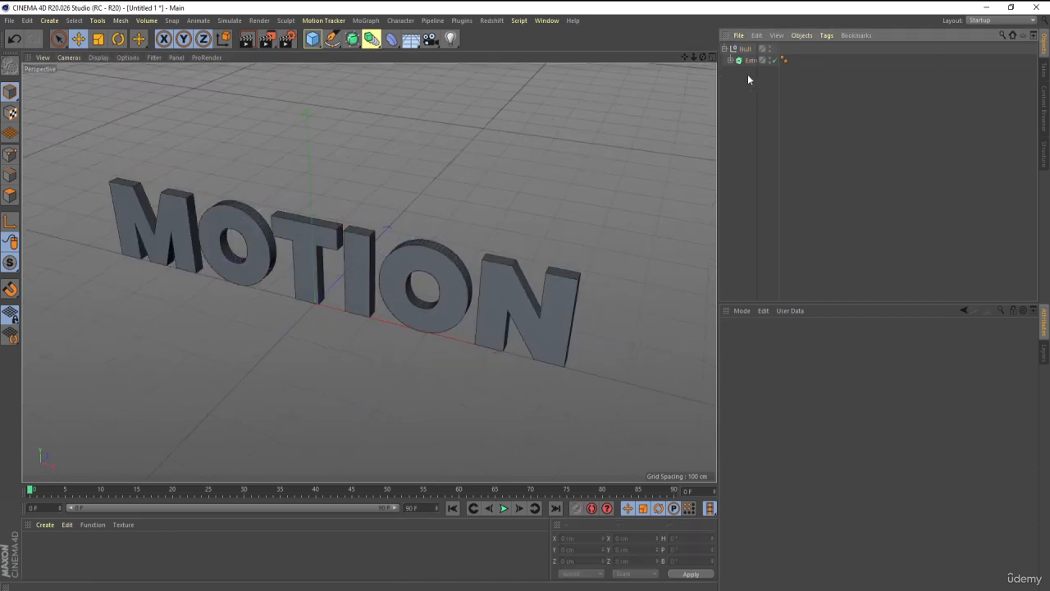
Add a Wrap deformer and nest it inside the Null group beside the Extrude object so it wraps the text.
left_click(392, 38)
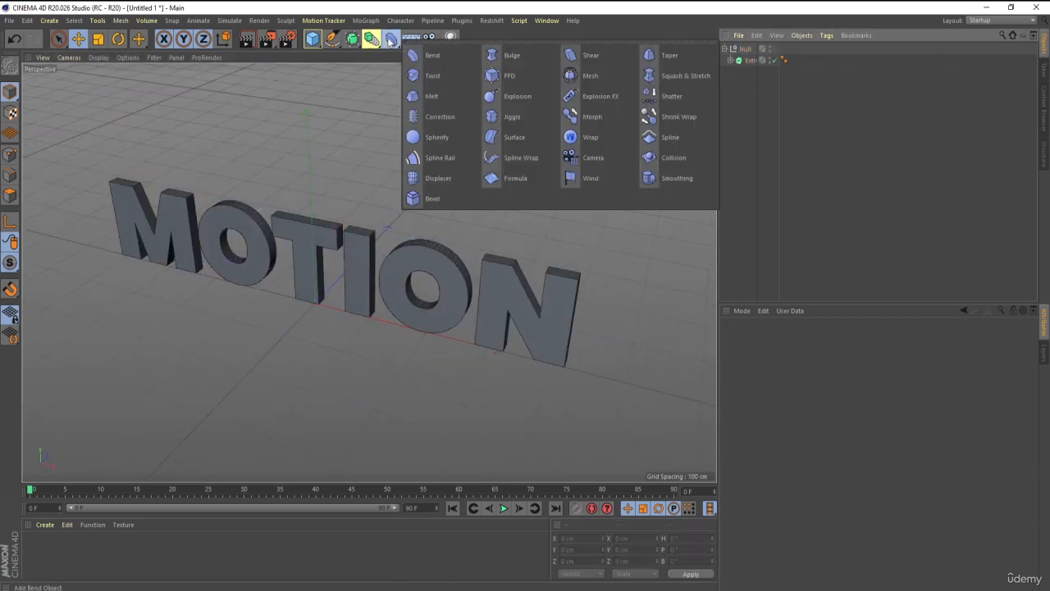
left_click(590, 138)
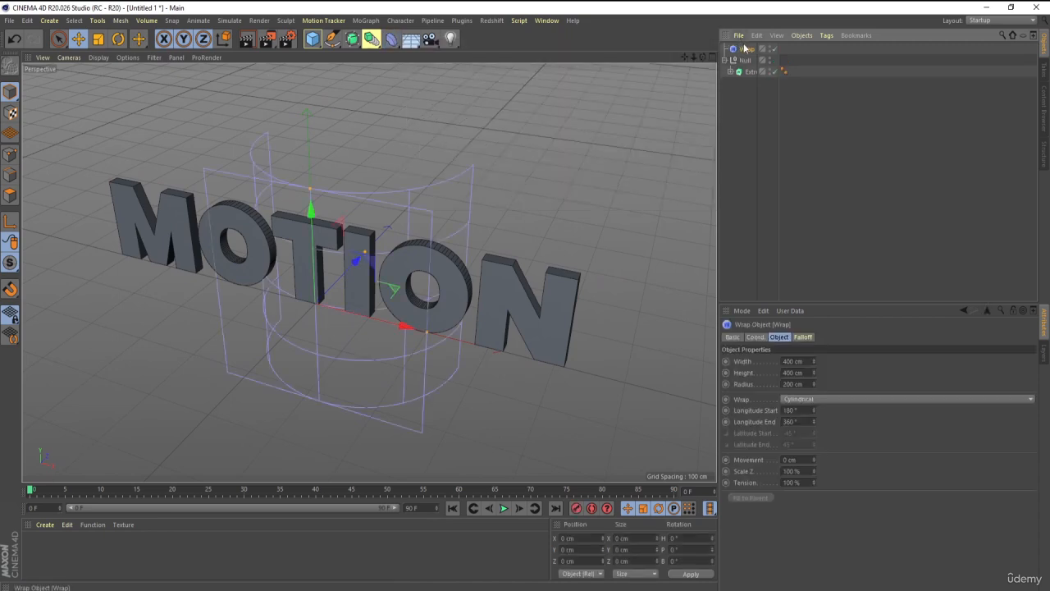
left_click_drag(745, 50, 748, 72)
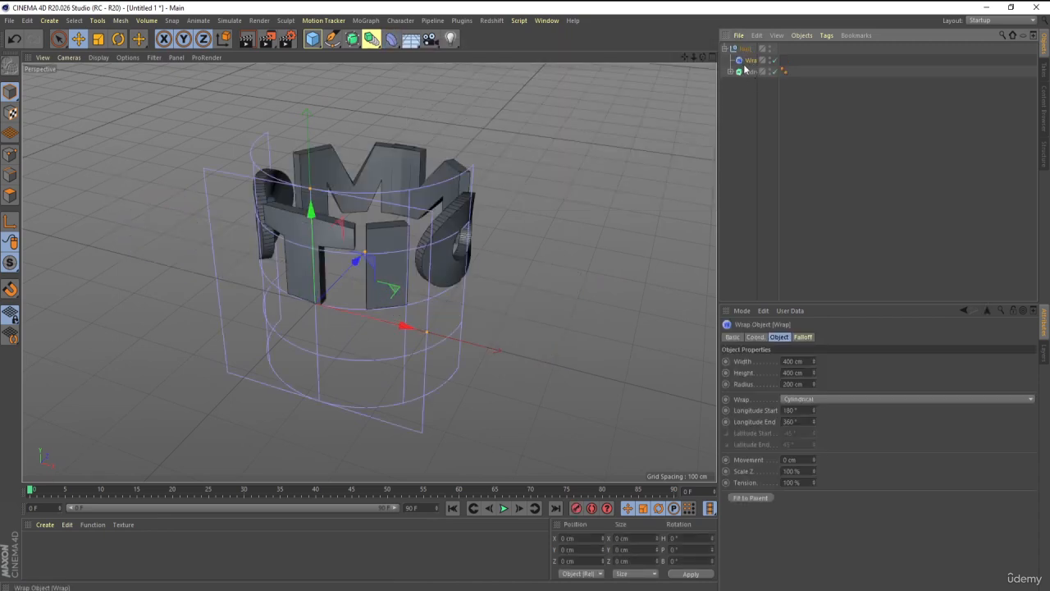
left_click_drag(627, 134, 473, 311, "alt")
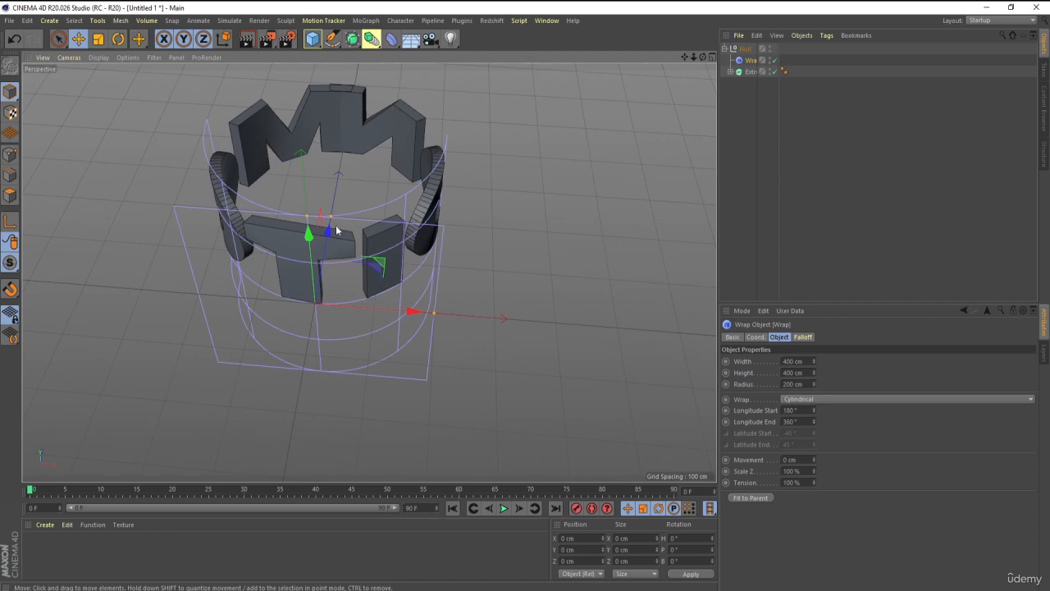
left_click_drag(337, 231, 288, 400, "alt")
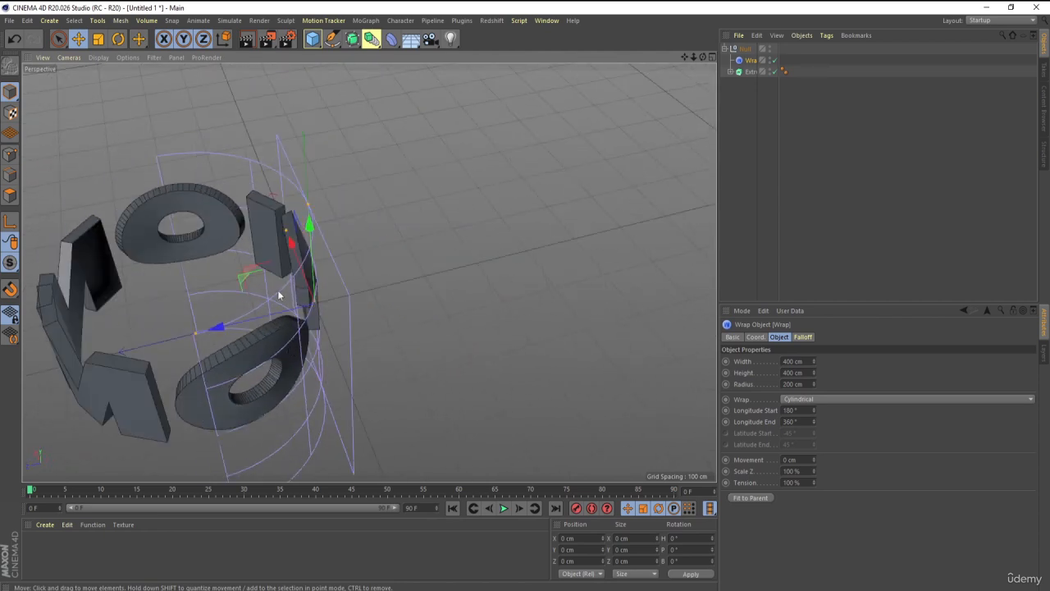
left_click_drag(434, 382, 353, 392, "alt")
Try the Spherical wrap type on the Wrap deformer and return it to Cylindrical.
left_click(742, 398)
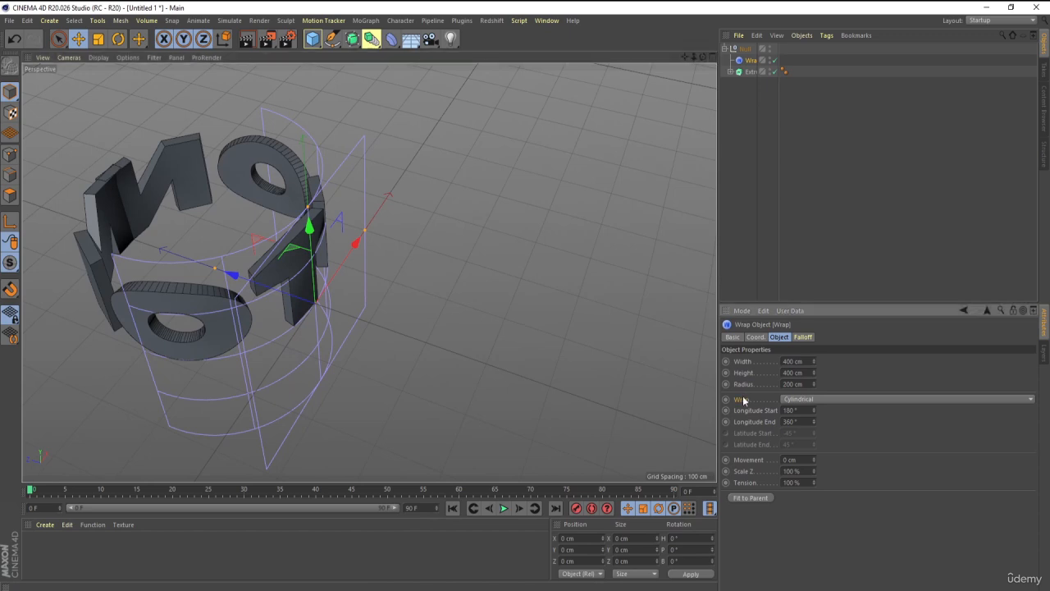
left_click(797, 400)
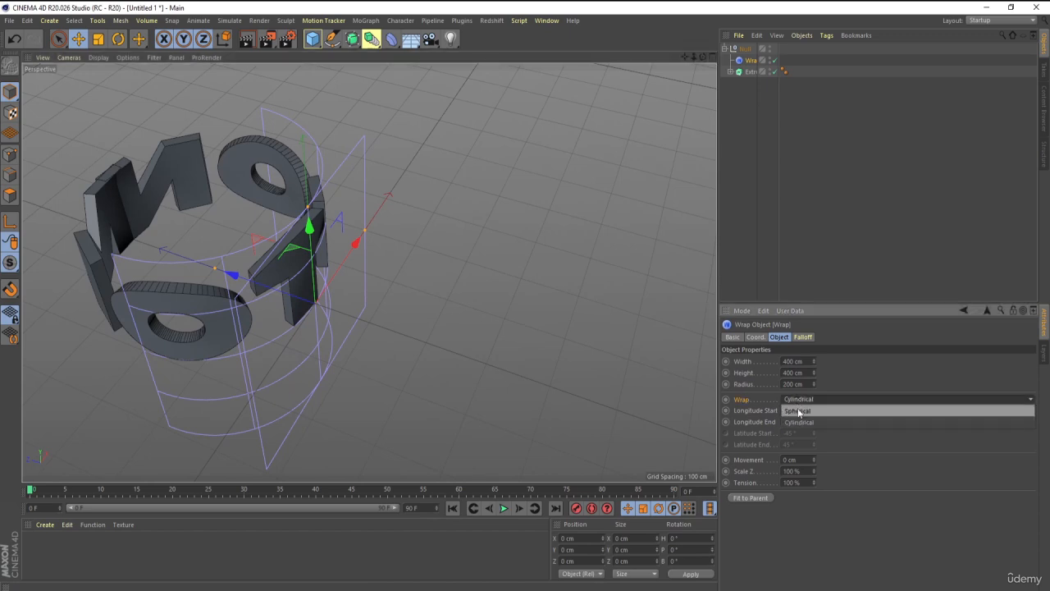
left_click(781, 412)
left_click_drag(281, 289, 297, 263, "alt")
left_click(798, 400)
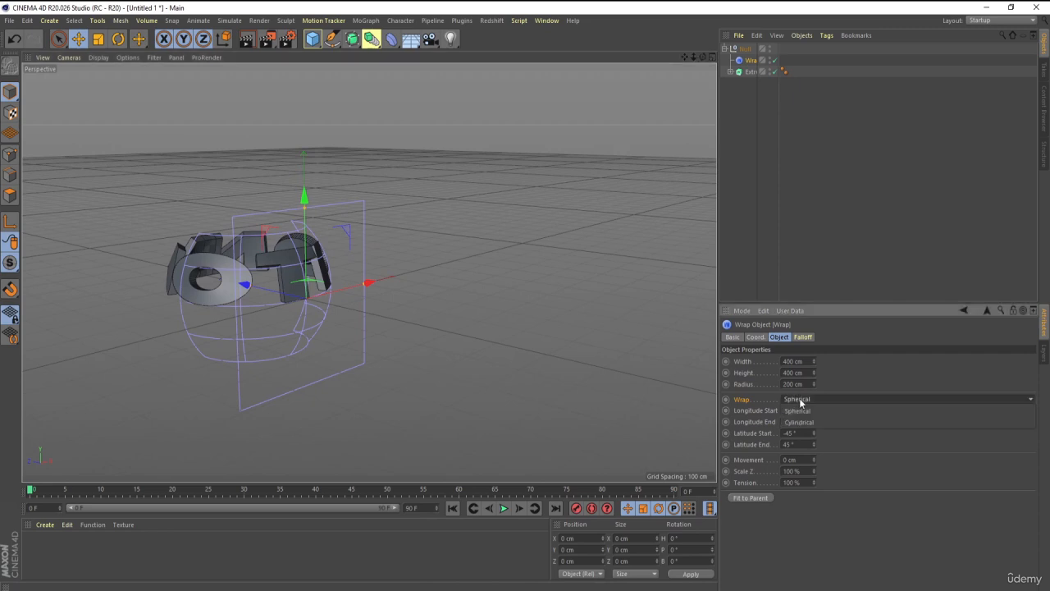
left_click(800, 419)
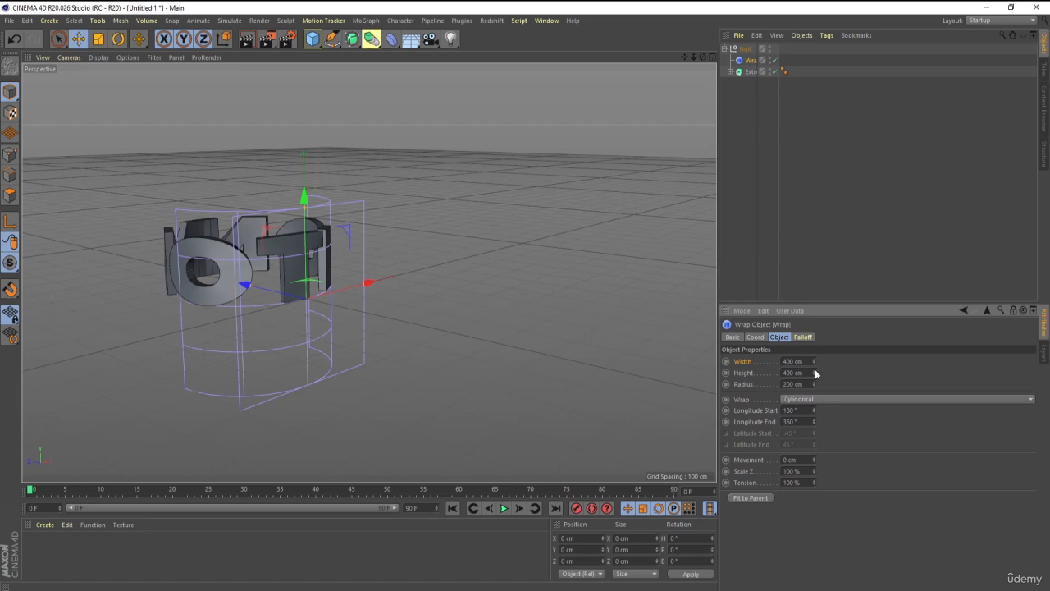
Set the Wrap deformer's width to 769 cm and its radius to 337 cm.
left_click_drag(815, 372, 814, 322)
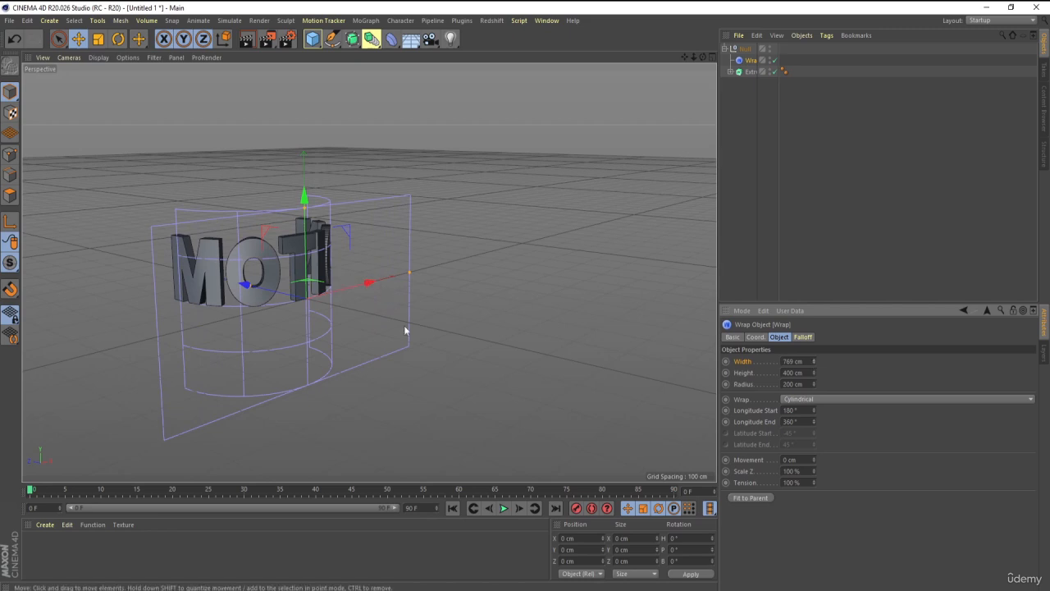
left_click_drag(405, 329, 336, 355, "alt")
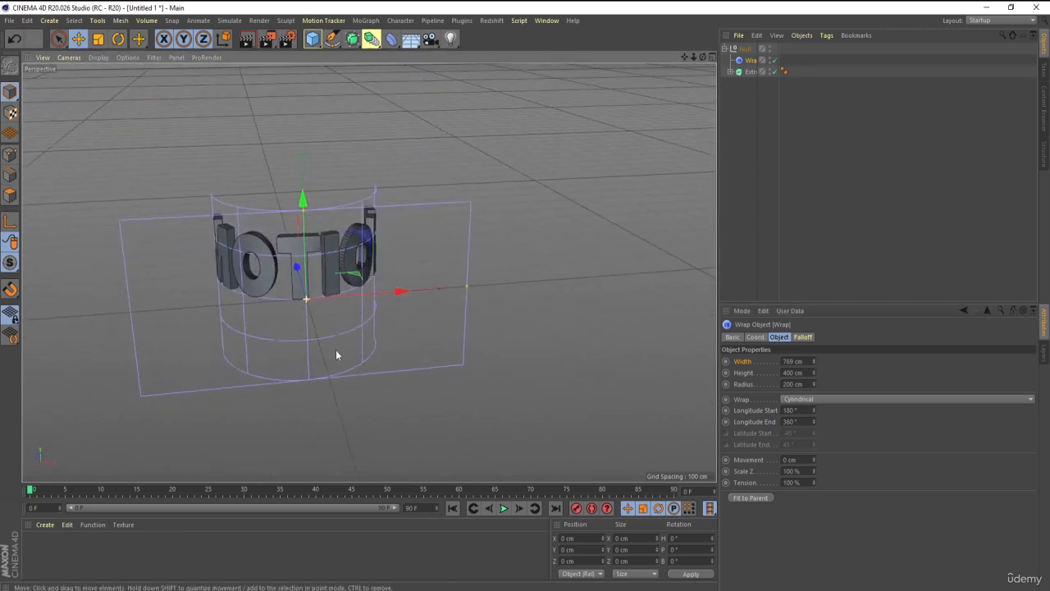
left_click_drag(813, 383, 814, 383)
left_click_drag(360, 407, 393, 440, "alt")
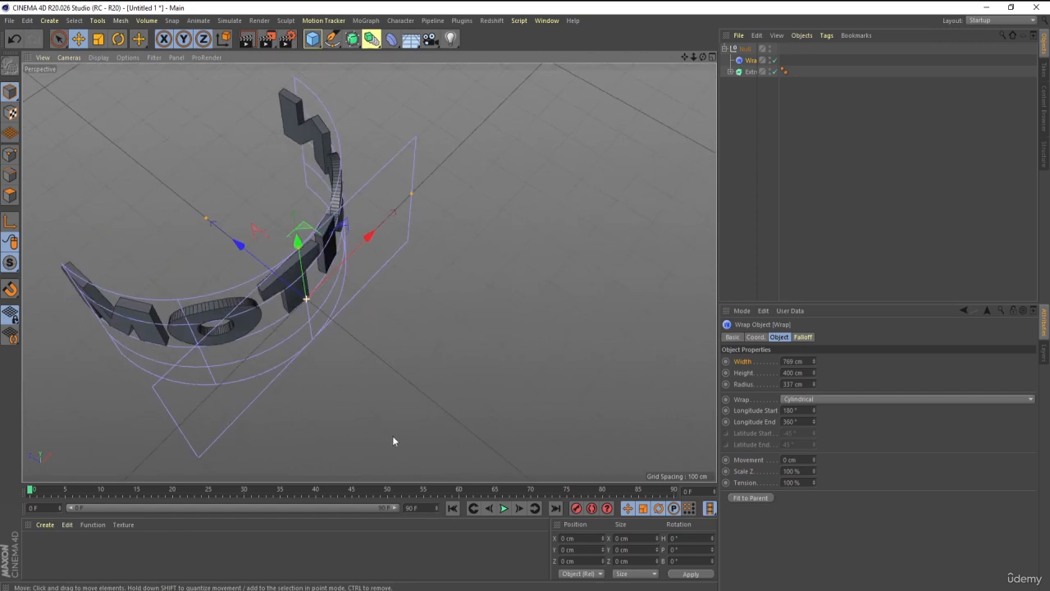
left_click_drag(328, 465, 247, 337, "alt")
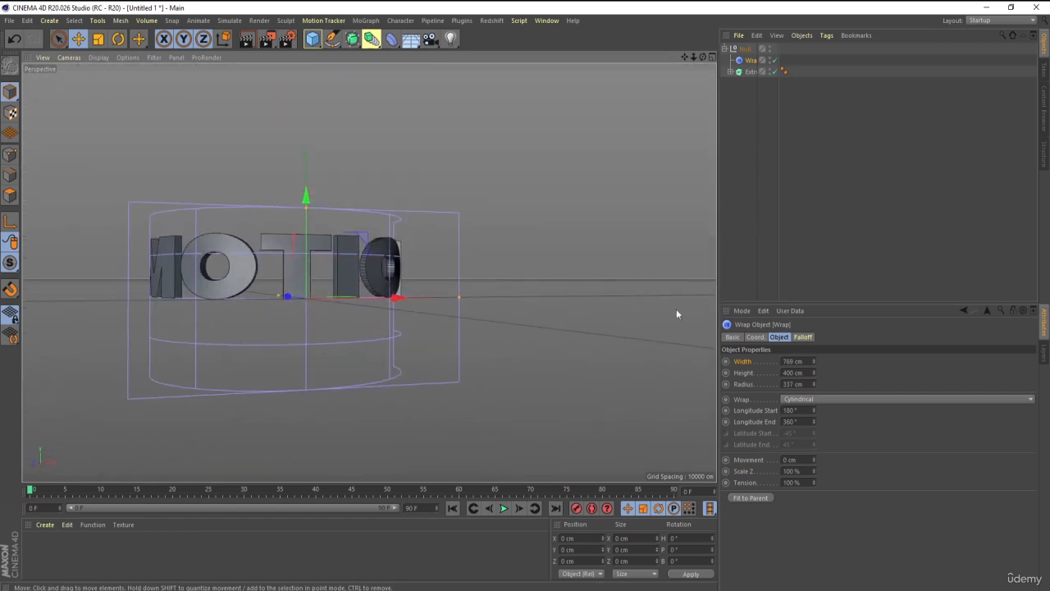
Switch the Wrap deformer to Spherical and render a preview of the wrapped text in the viewport.
left_click(814, 399)
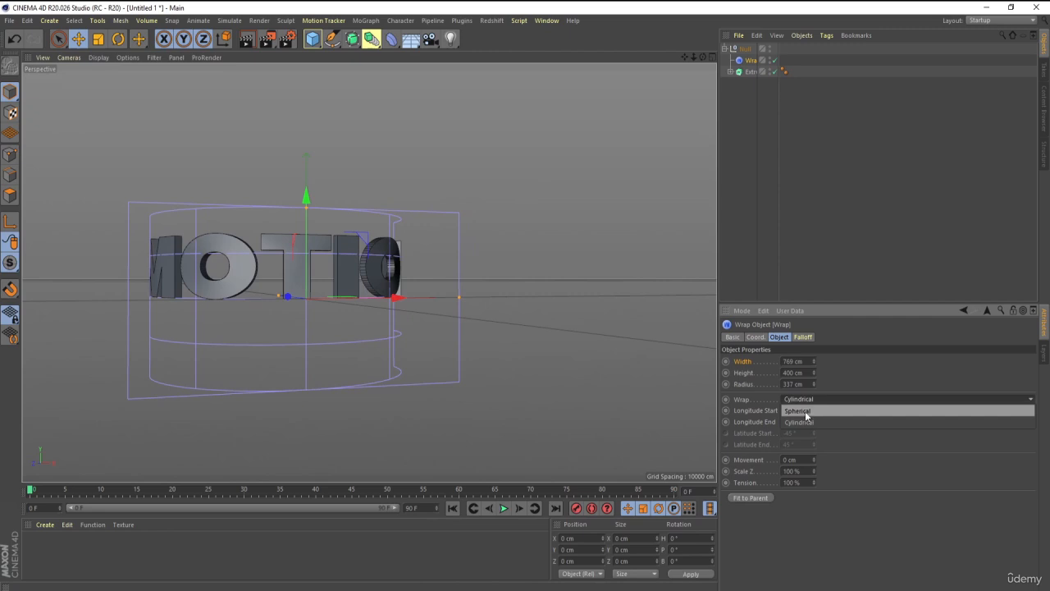
left_click(805, 411)
left_click_drag(302, 325, 389, 362, "alt")
key("ctrl+r")
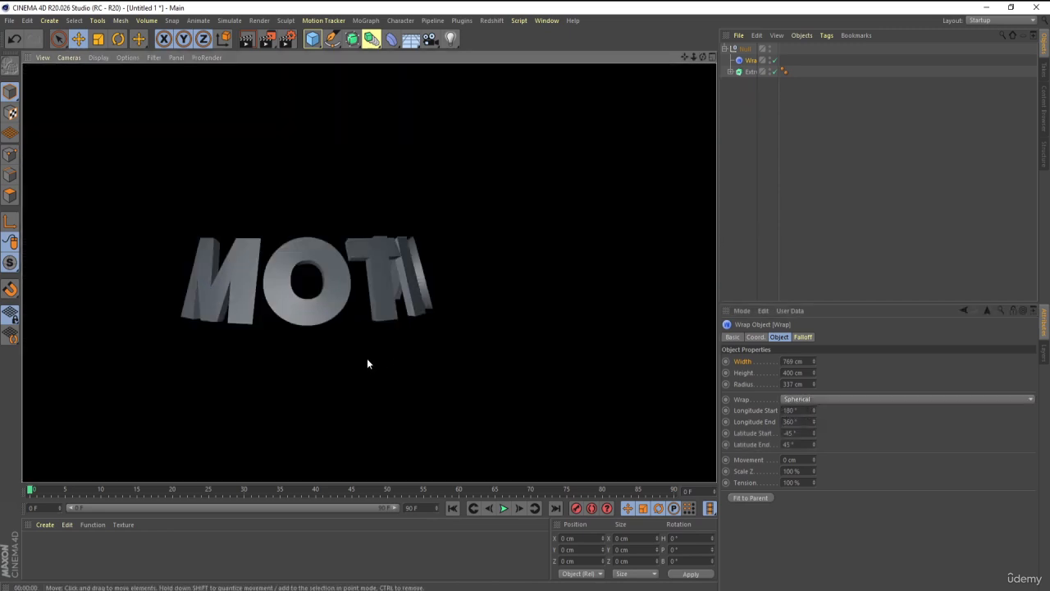
left_click(755, 89)
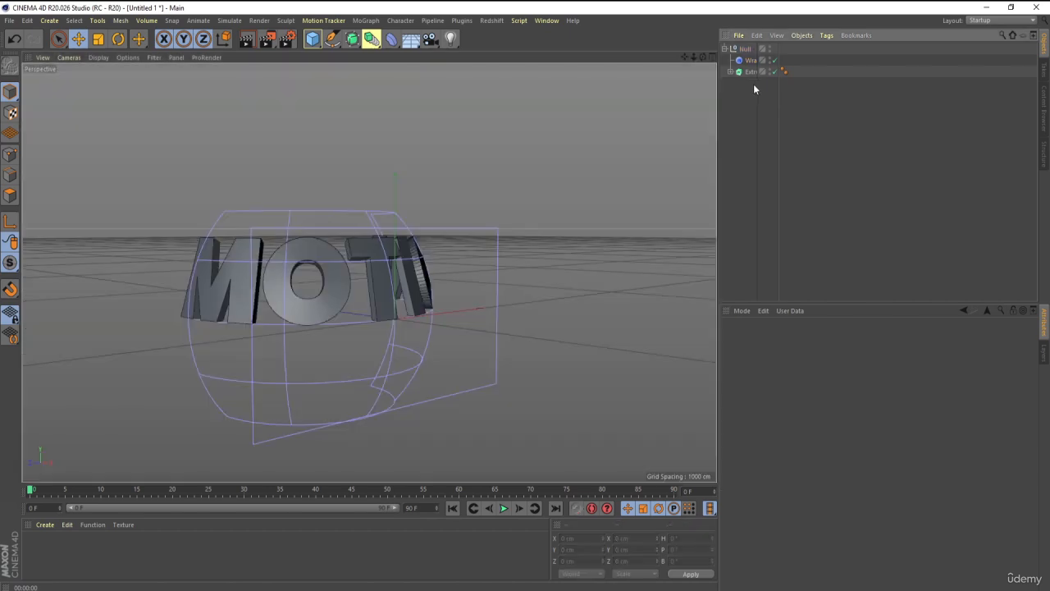
left_click(748, 73)
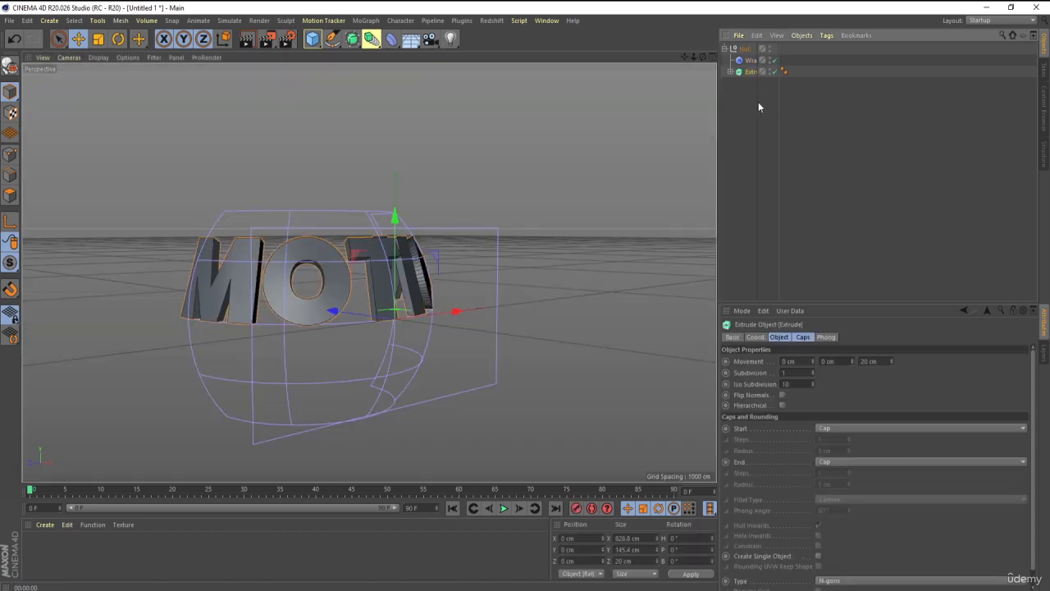
left_click_drag(329, 213, 789, 437, "alt")
left_click(750, 83)
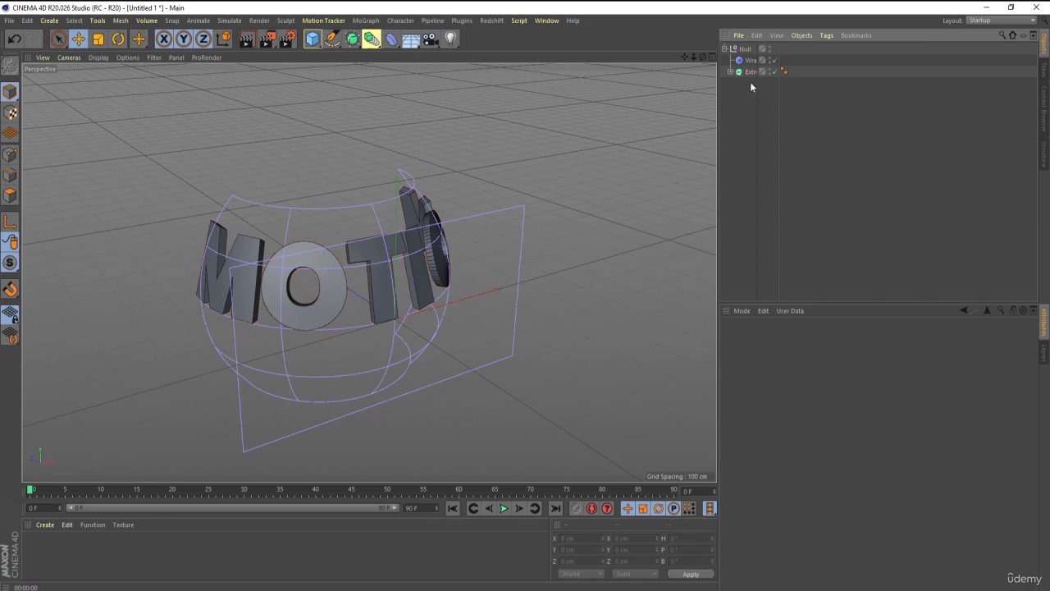
Set the Wrap deformer's wrap type to Cylindrical.
left_click(750, 61)
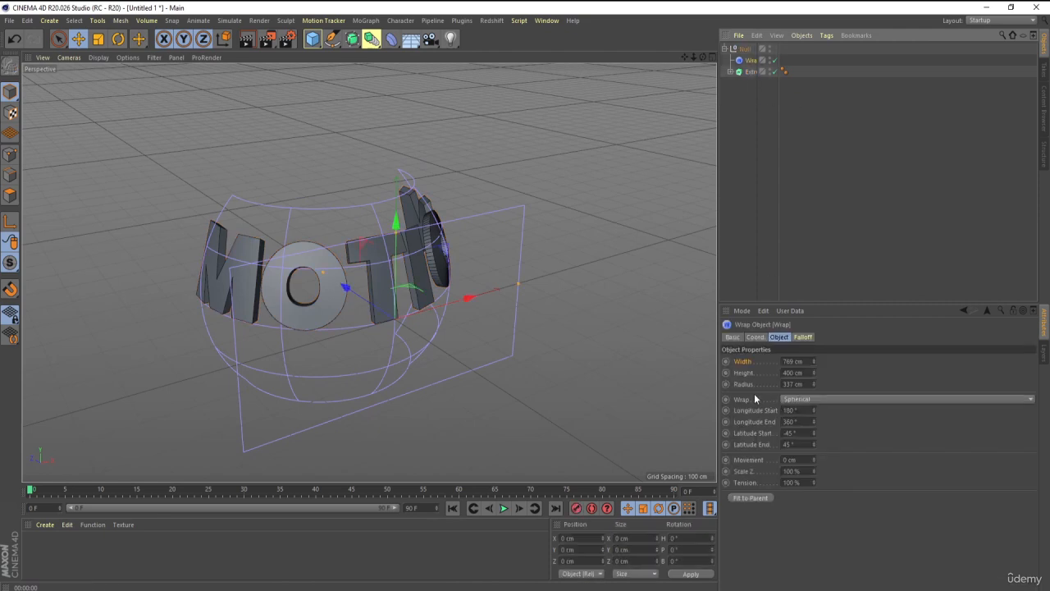
left_click(799, 400)
left_click(797, 423)
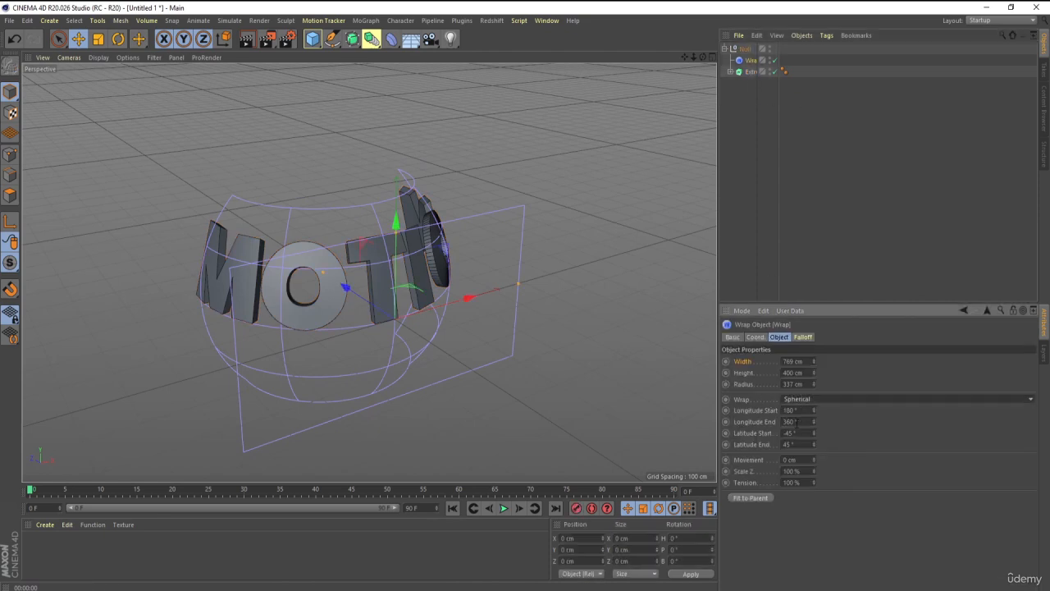
Try different longitude angles on the Wrap deformer and undo the changes.
mouse_move(818, 410)
left_mouse_down()
mouse_move(813, 361)
mouse_move(814, 459)
mouse_move(813, 425)
left_mouse_up()
key("ctrl+z")
key("ctrl+z")
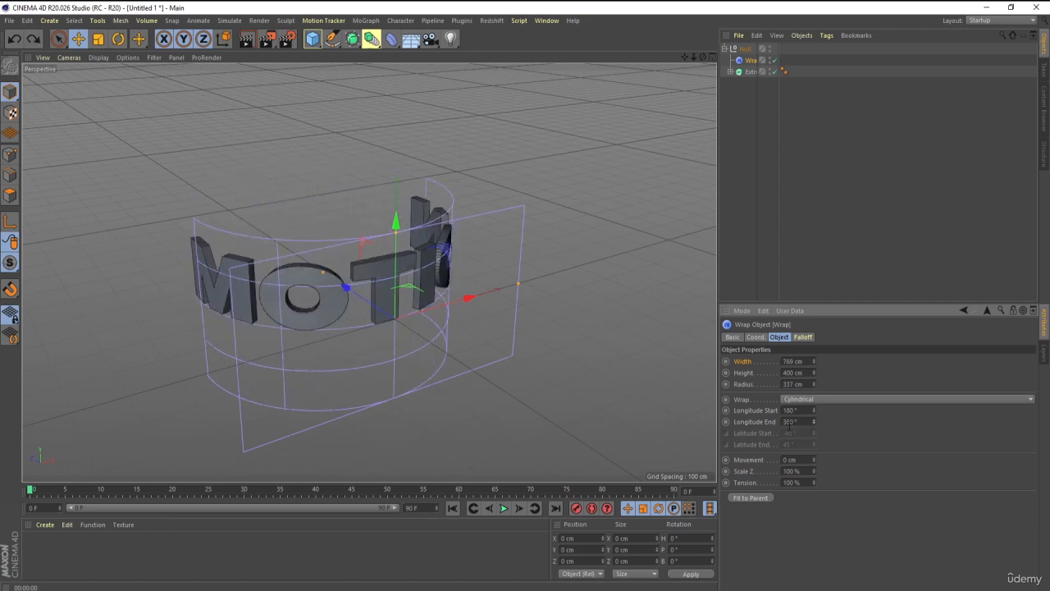
Set the Wrap deformer's Longitude Start to 227°.
left_click_drag(500, 293, 512, 317, "alt")
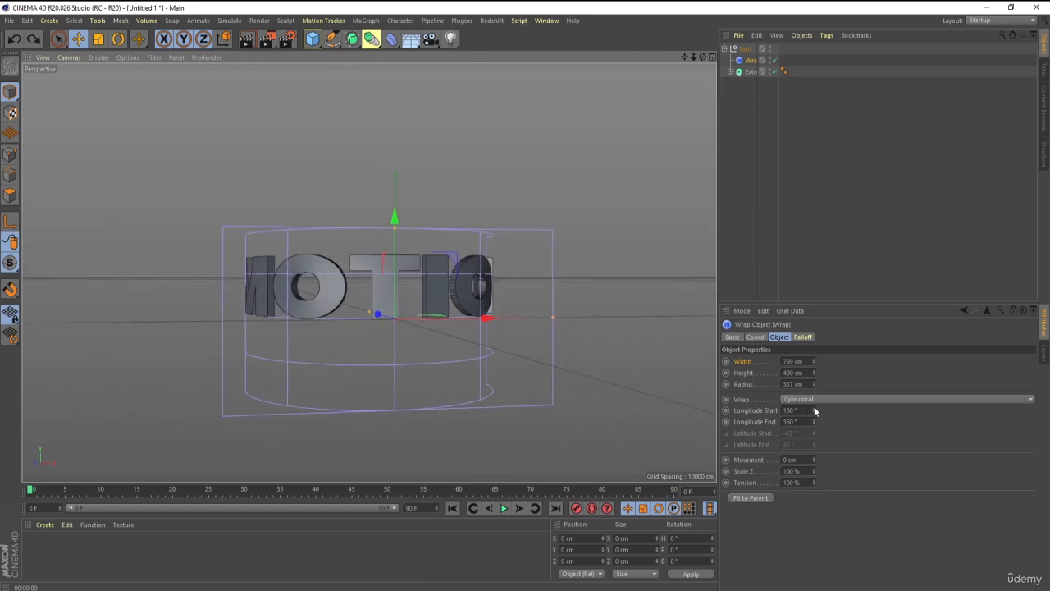
left_click_drag(815, 411, 815, 391)
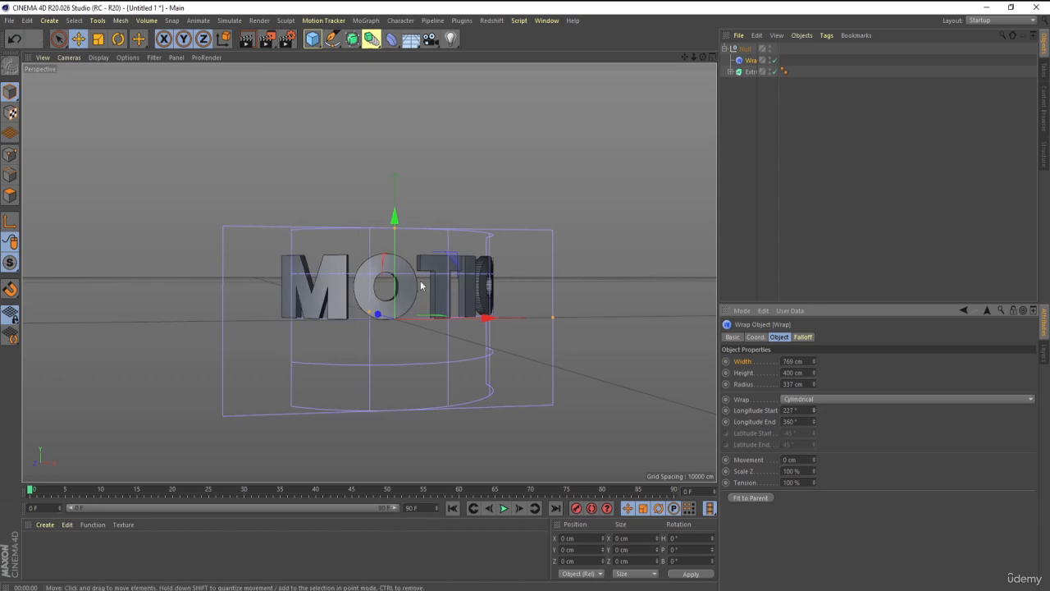
left_click(746, 72)
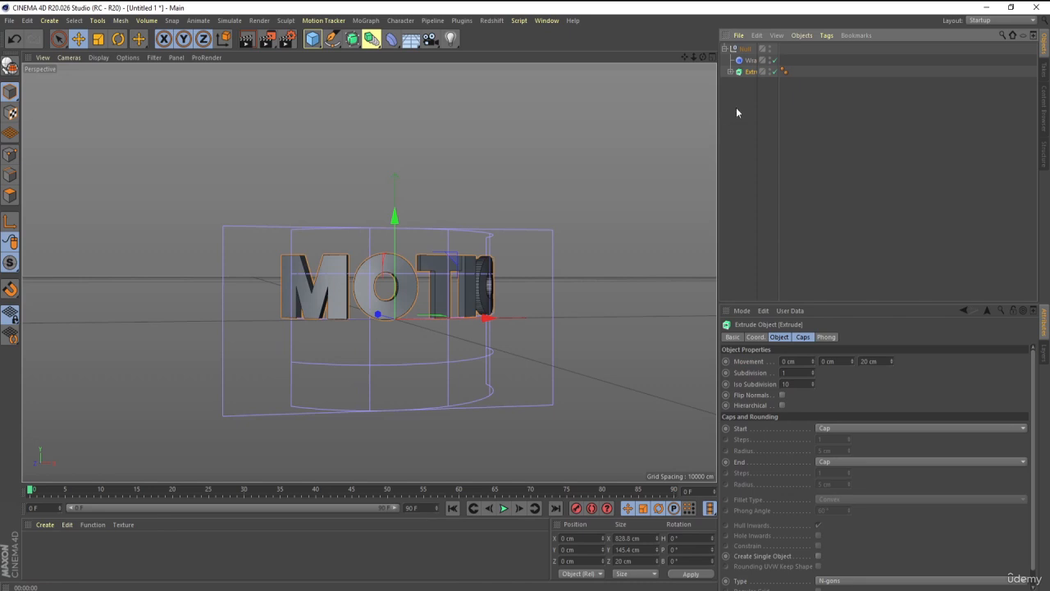
left_click(749, 60)
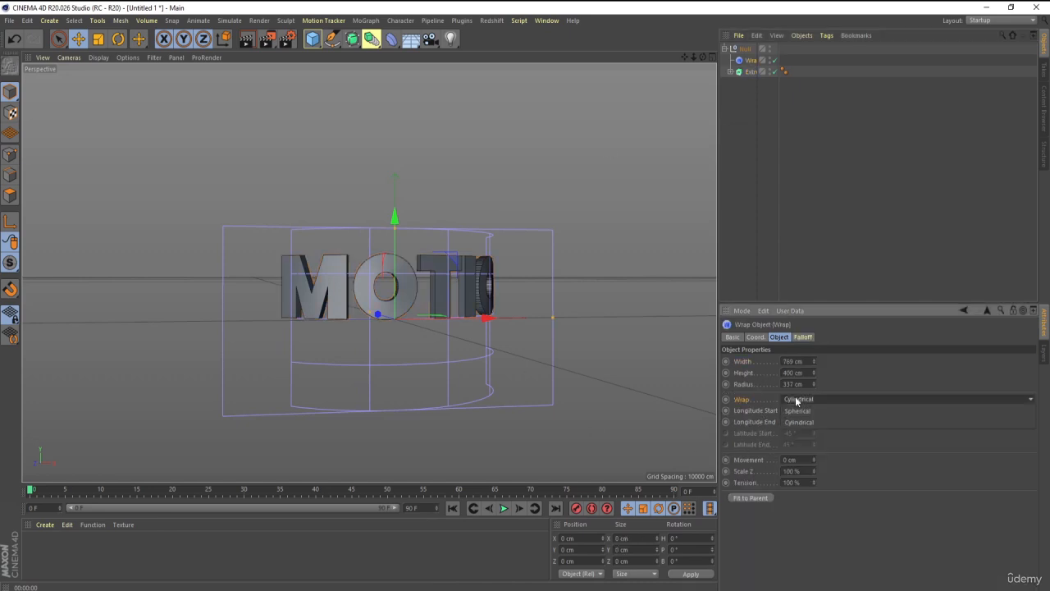
left_click(796, 399)
left_click(802, 424)
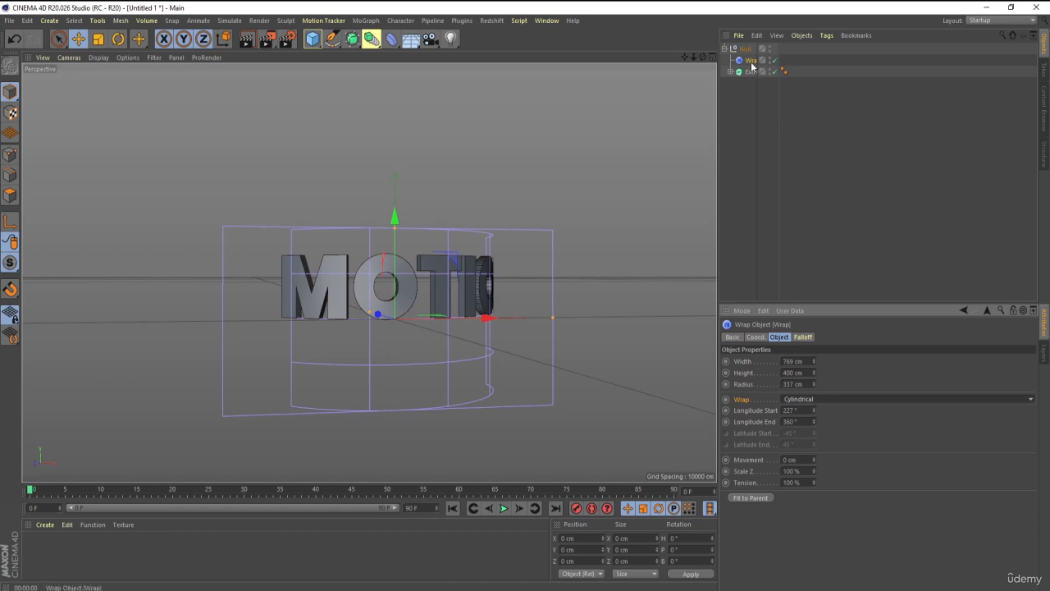
left_click(778, 134)
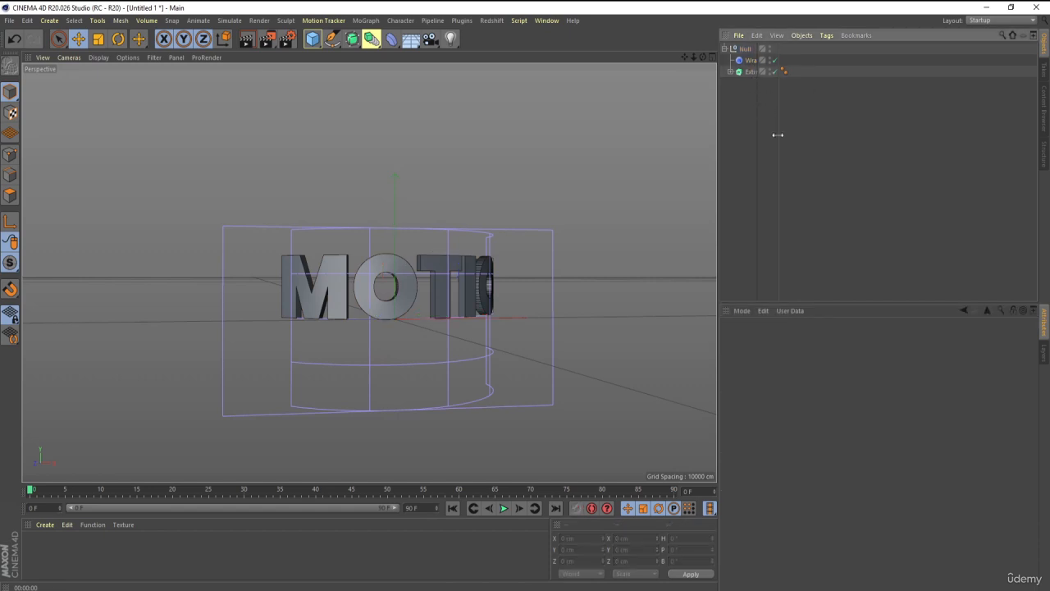
left_click(750, 60)
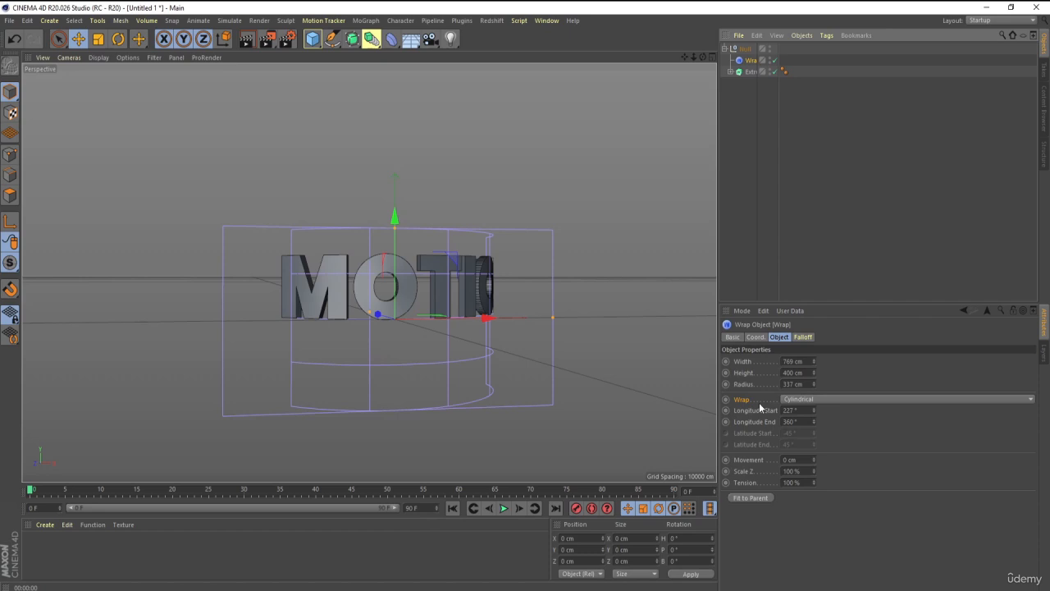
scroll(435, 353, "up", 1)
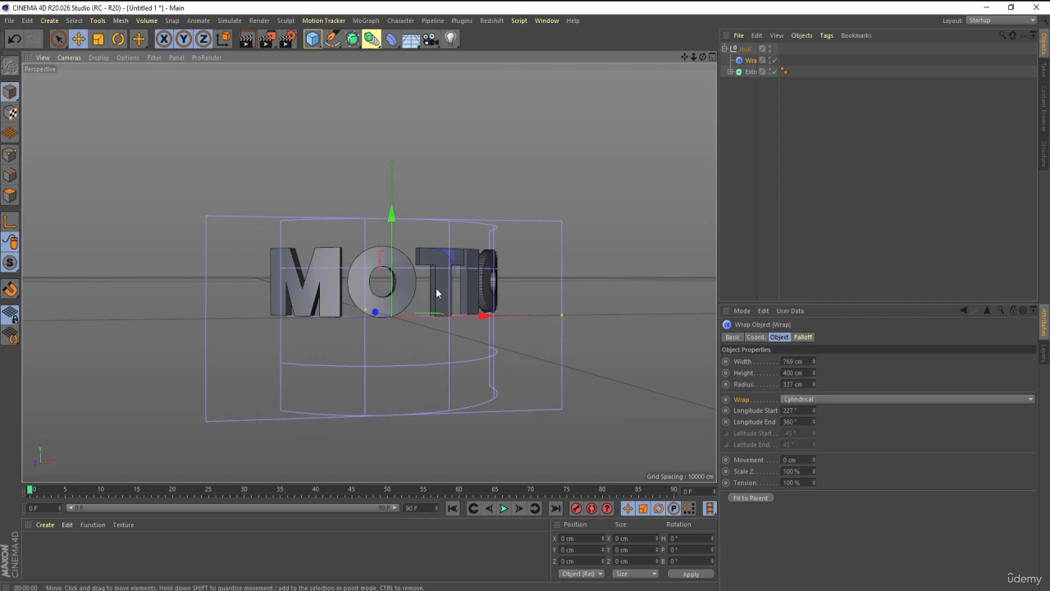
Delete the Null group with its Wrap and Extrude objects, and add a Cube to the empty scene.
left_click_drag(782, 163, 738, 43)
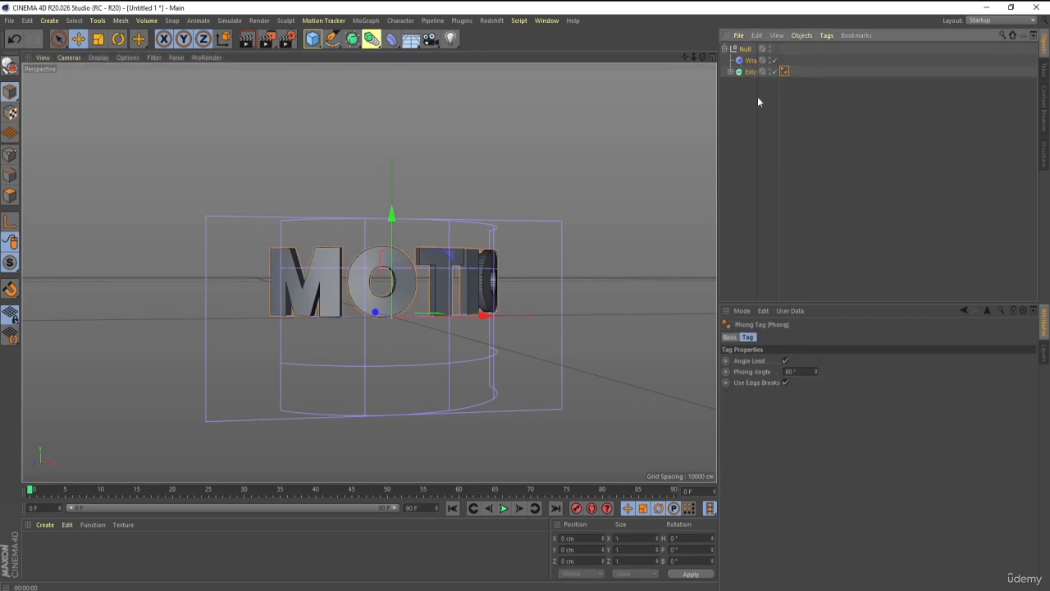
key("Delete")
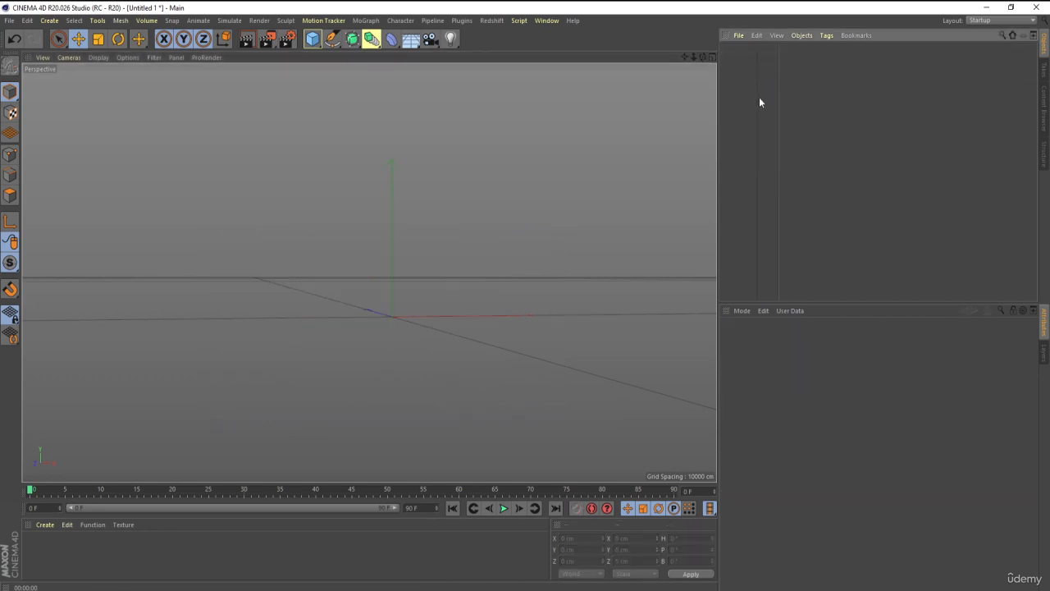
left_click(317, 46)
left_click(401, 59)
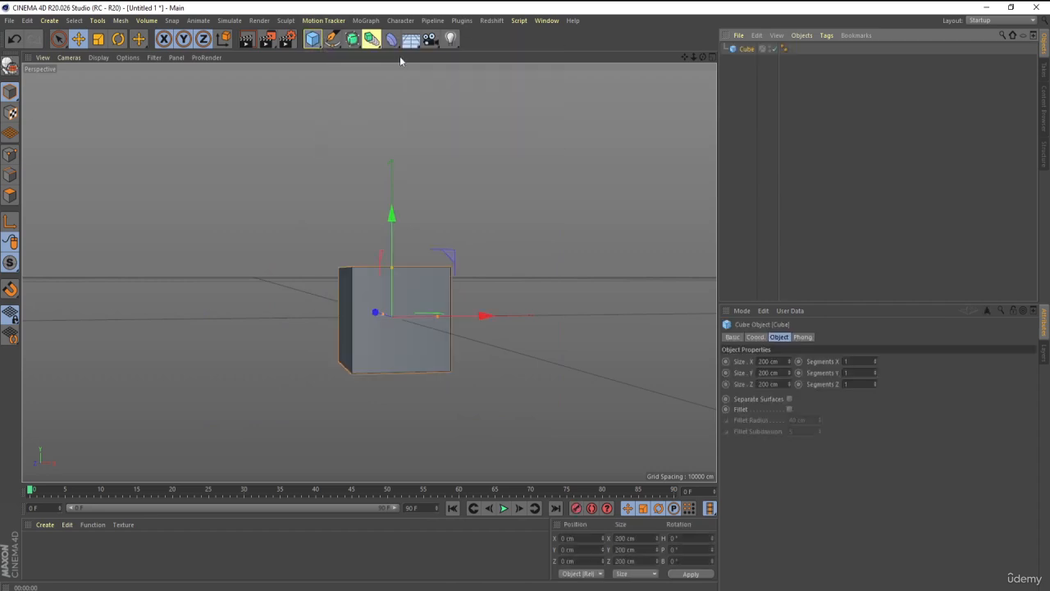
left_click_drag(408, 296, 488, 361, "alt")
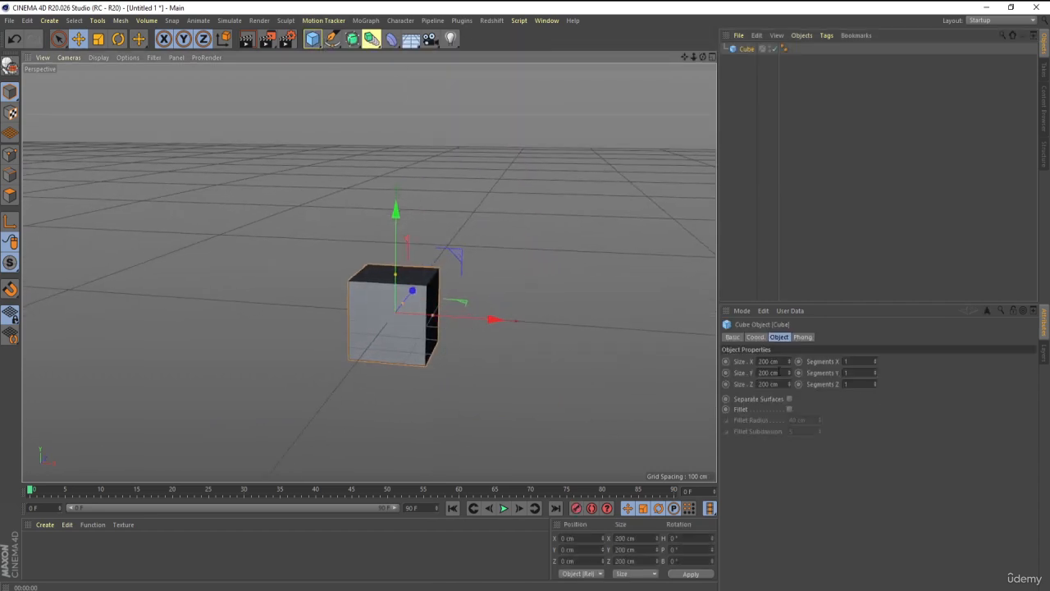
Set the Cube's Y size to 1000 cm to make a tall column.
double_click(769, 372)
type("1000")
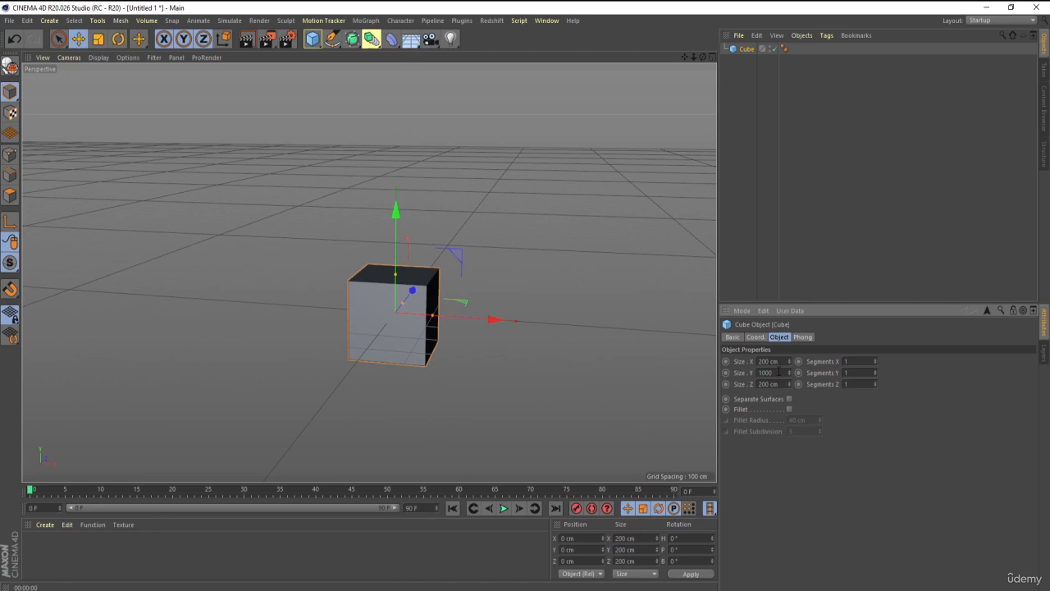
key("Return")
scroll(499, 356, "down", 3)
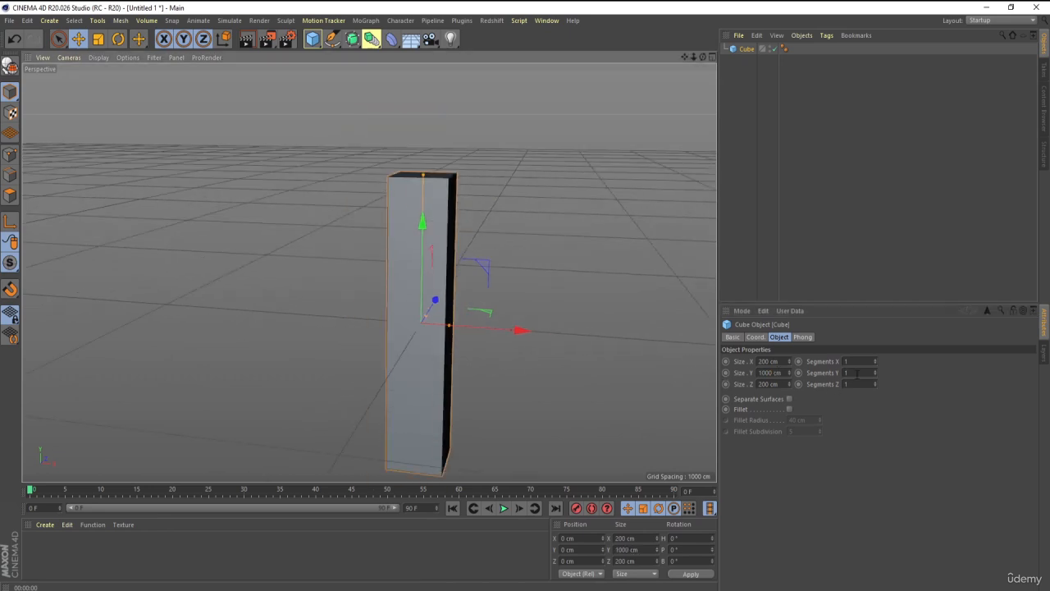
Set the Cube's Y segments to 50 so the column has enough subdivisions along its height.
left_click_drag(875, 374, 903, 353)
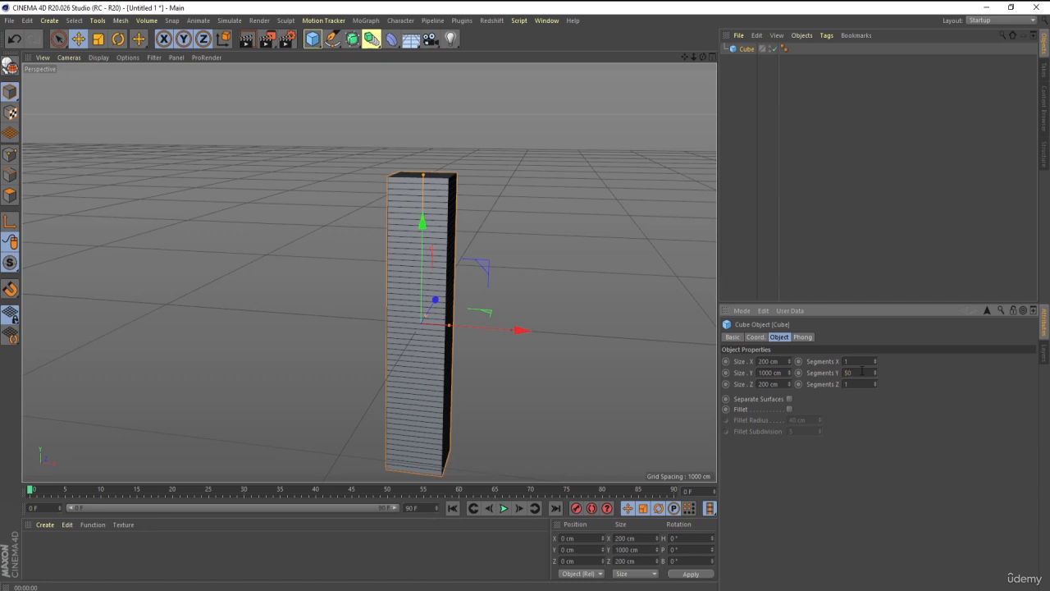
left_click(861, 218)
scroll(340, 192, "down", 2)
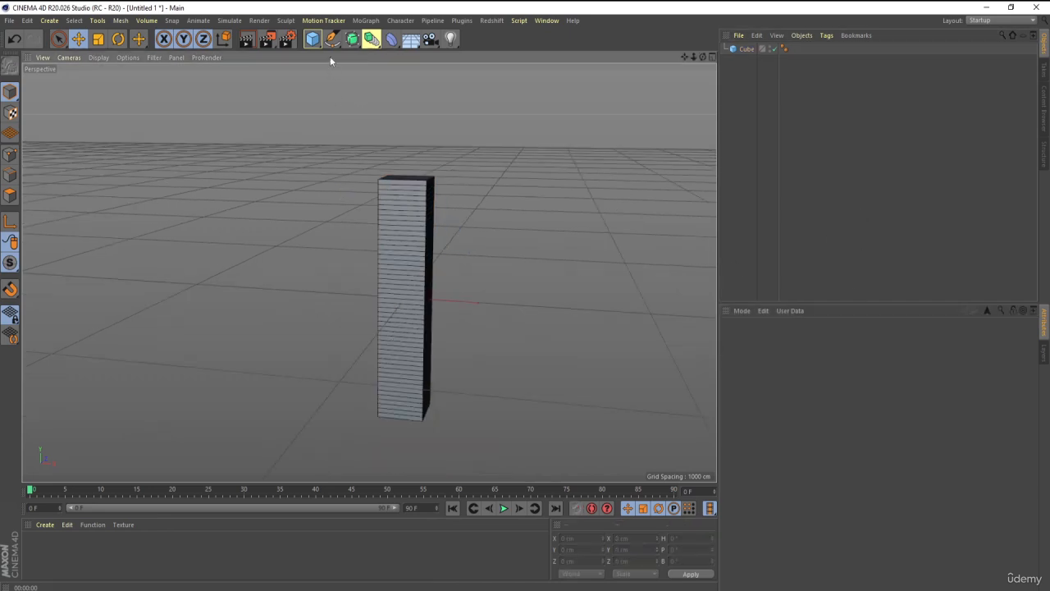
Add a Circle spline and move it along the X axis to about 613 cm, beside the column.
left_click(405, 205)
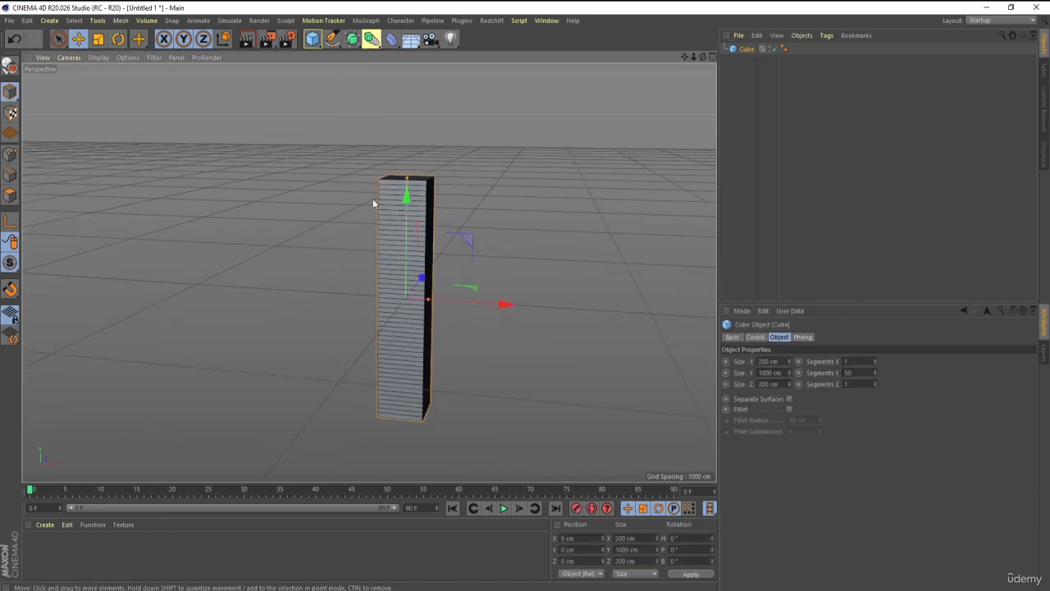
left_click(332, 39)
left_click(479, 84)
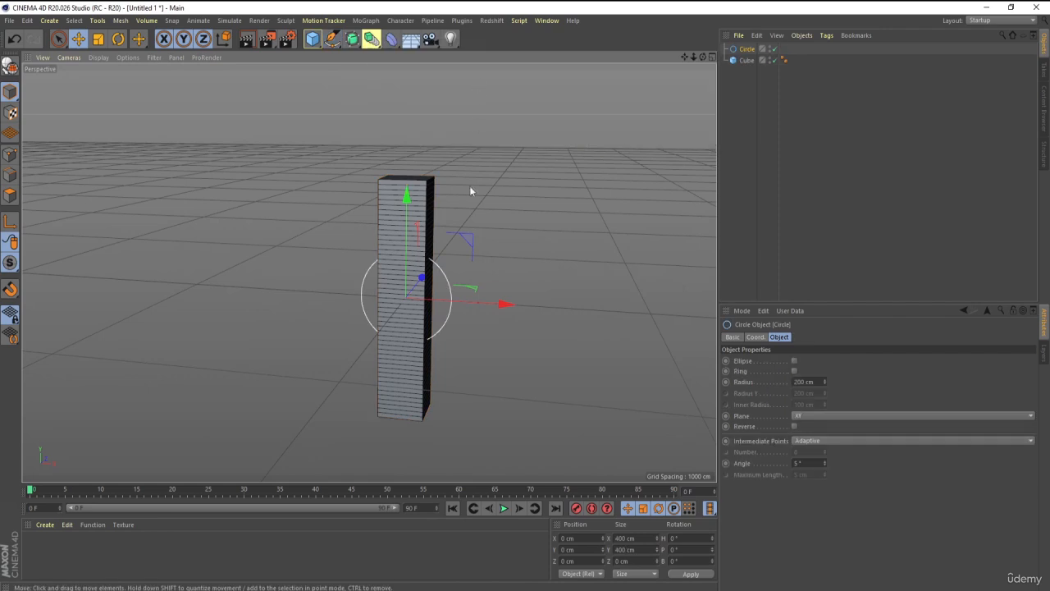
left_click_drag(509, 320, 594, 311)
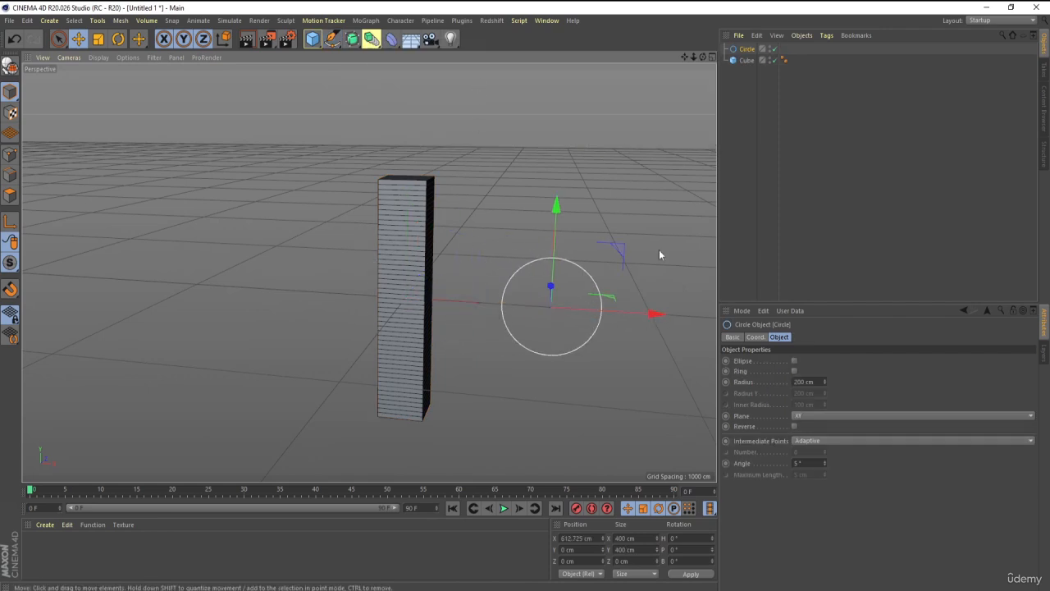
Enlarge the Circle spline to a radius of 404 cm, then clear the selection.
left_click(416, 238)
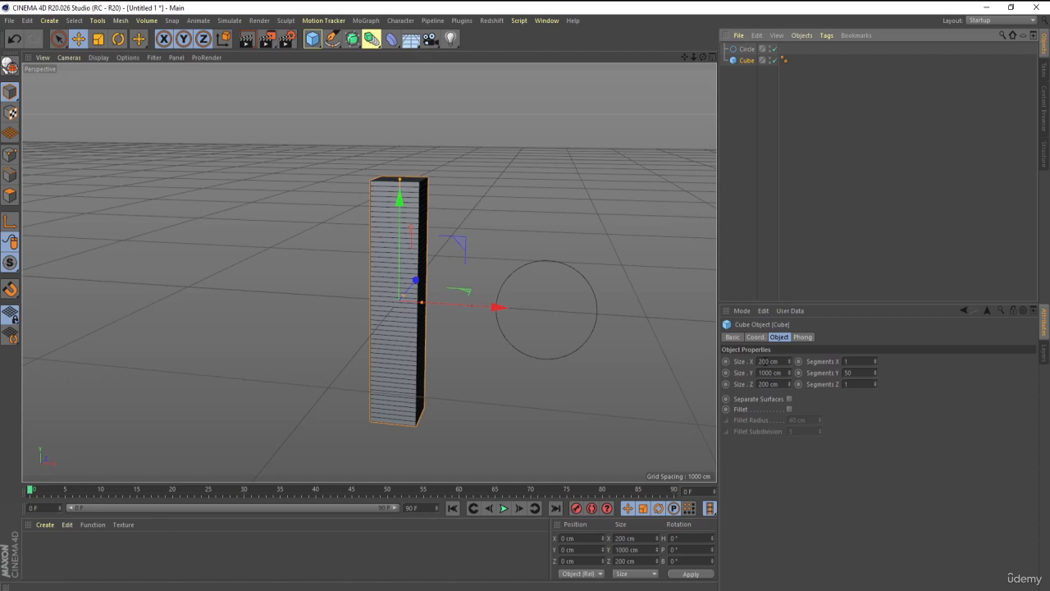
scroll(433, 242, "up", 2)
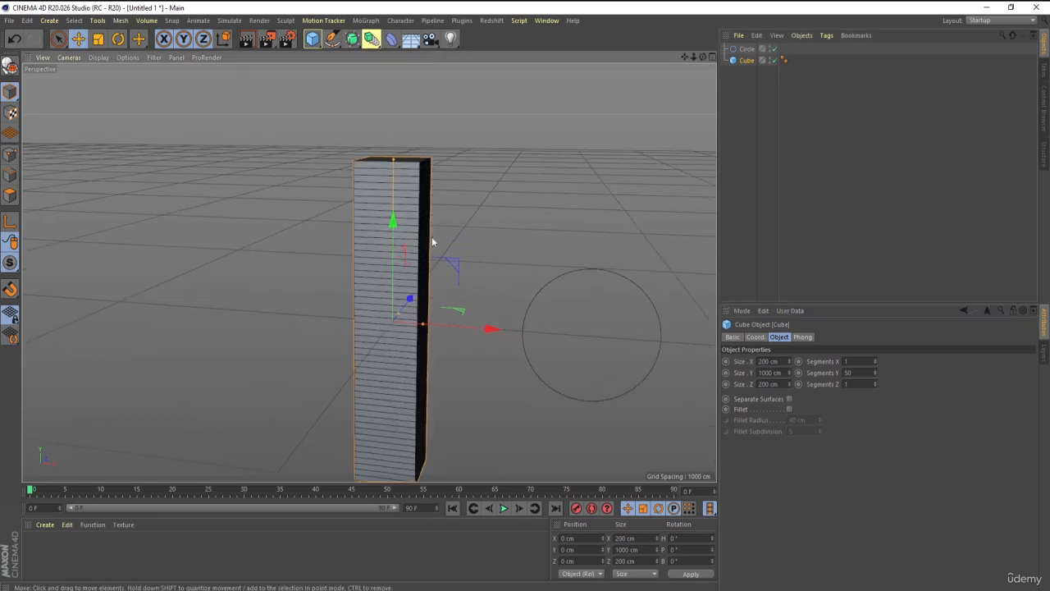
left_click(589, 273)
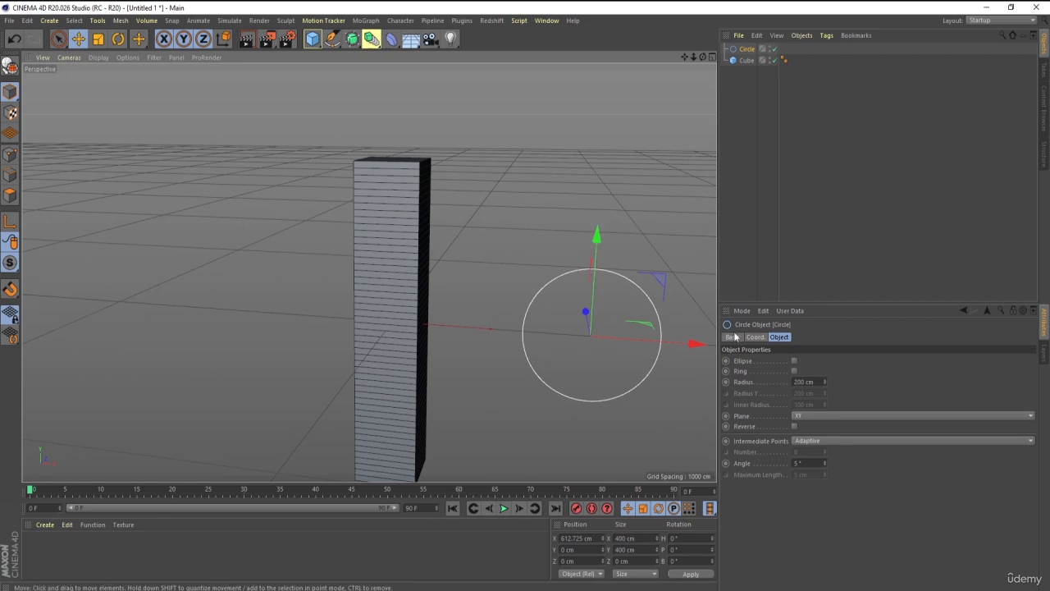
left_click_drag(825, 381, 825, 344)
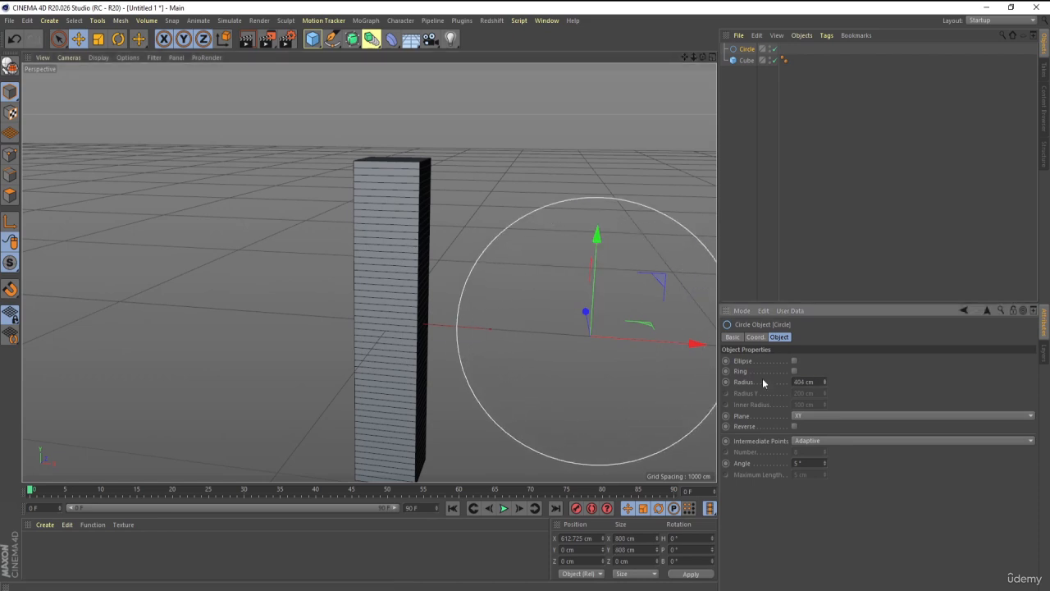
scroll(698, 379, "down", 2)
middle_click_drag(671, 375, 612, 372, "alt")
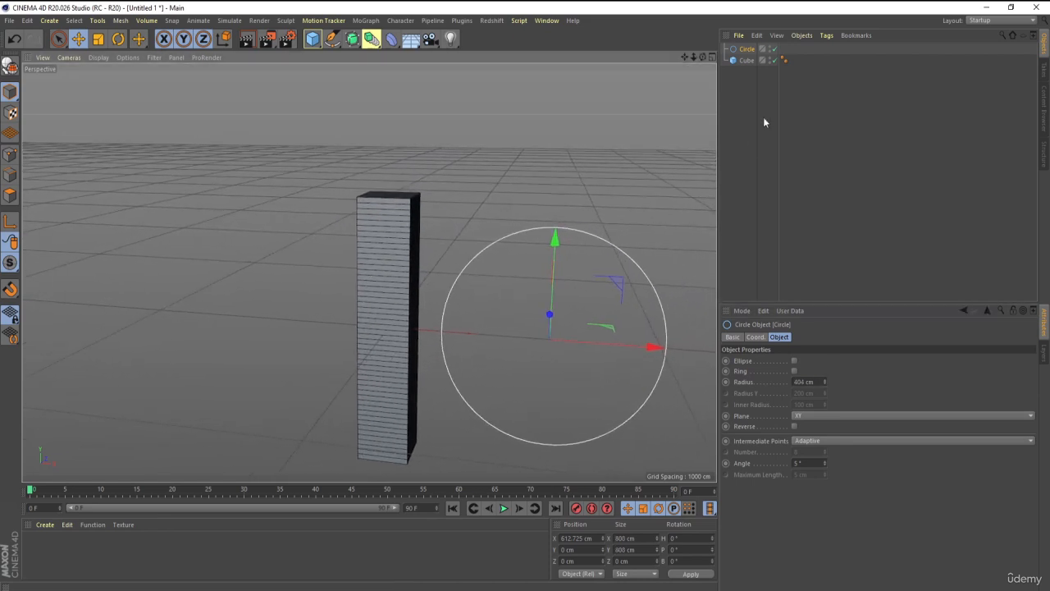
left_click(764, 122)
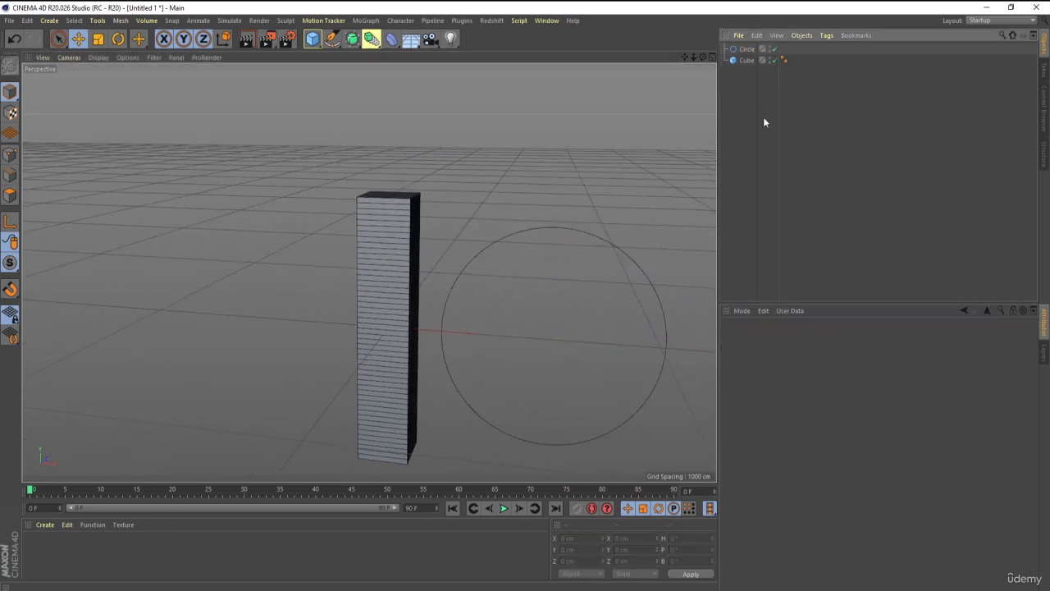
Add a Spline Wrap deformer and make it a child of the Cube.
left_click(392, 38)
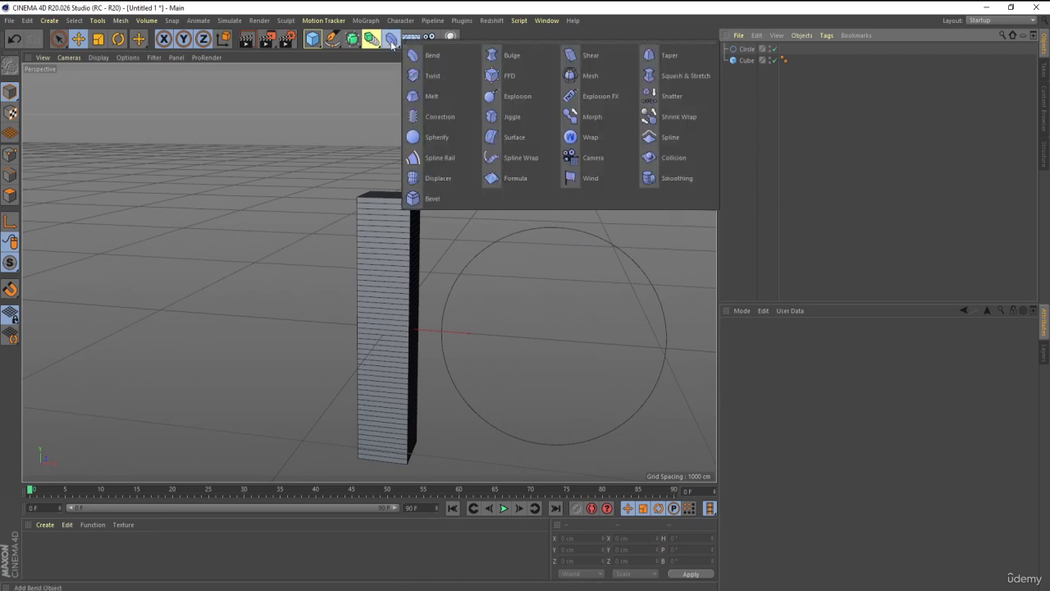
left_click(507, 160)
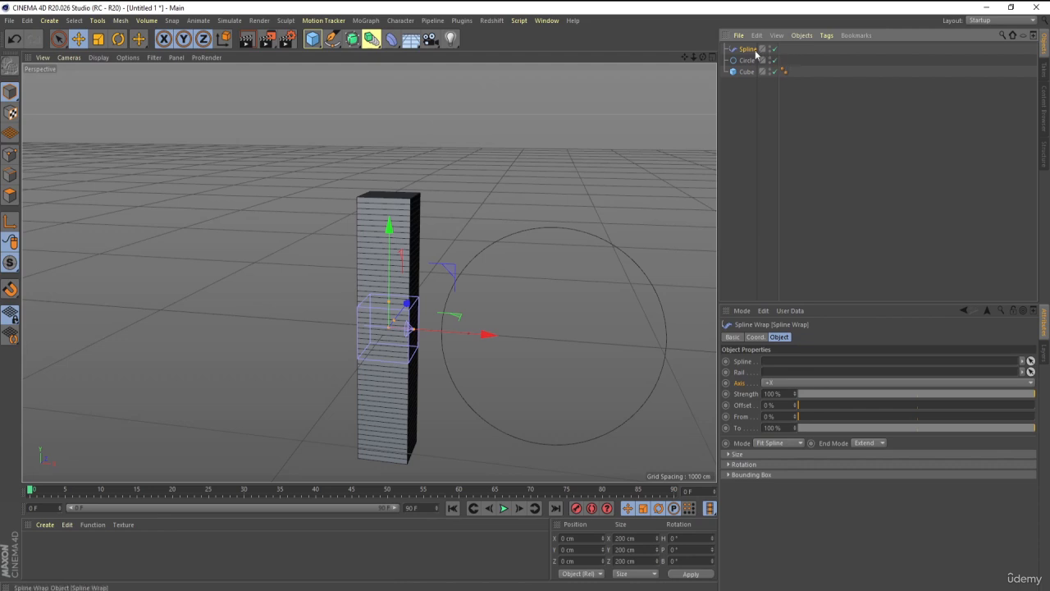
left_click_drag(747, 64, 746, 74)
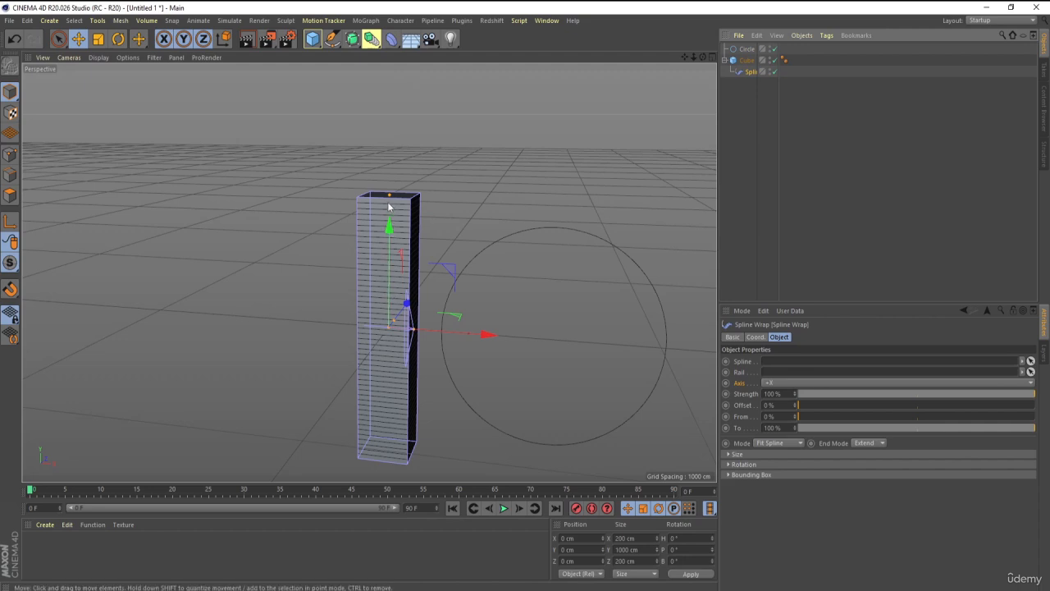
Assign the Circle as the spline that the Spline Wrap deformer follows.
left_click(748, 364)
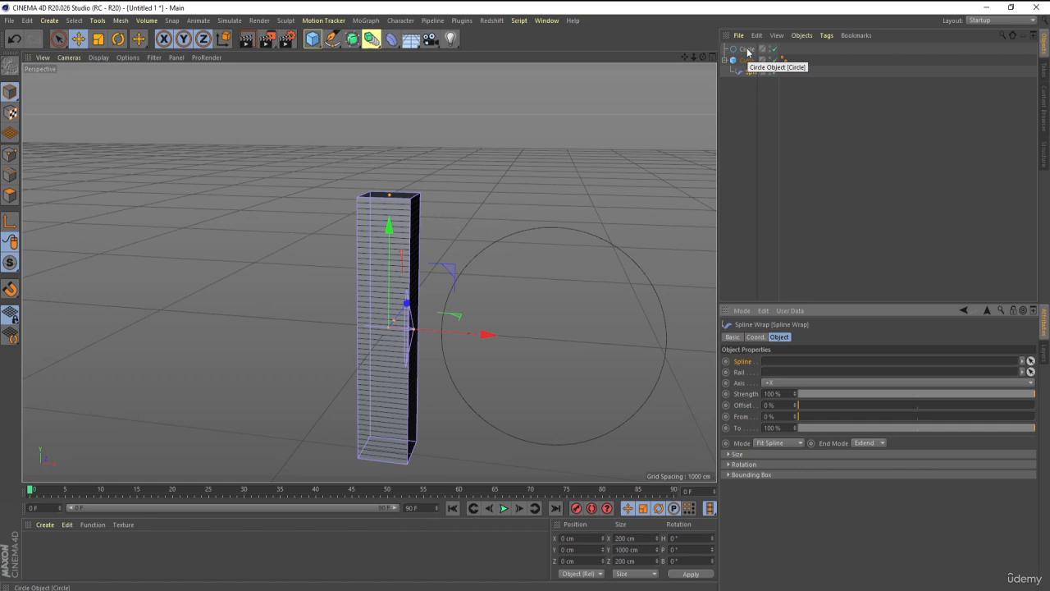
left_click_drag(747, 51, 820, 361)
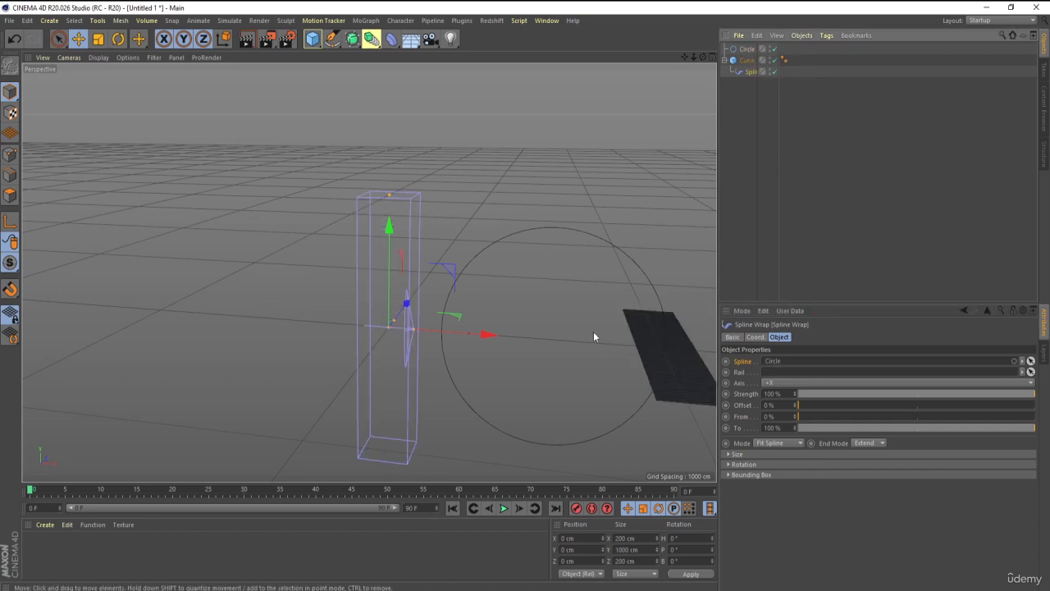
left_click(746, 60)
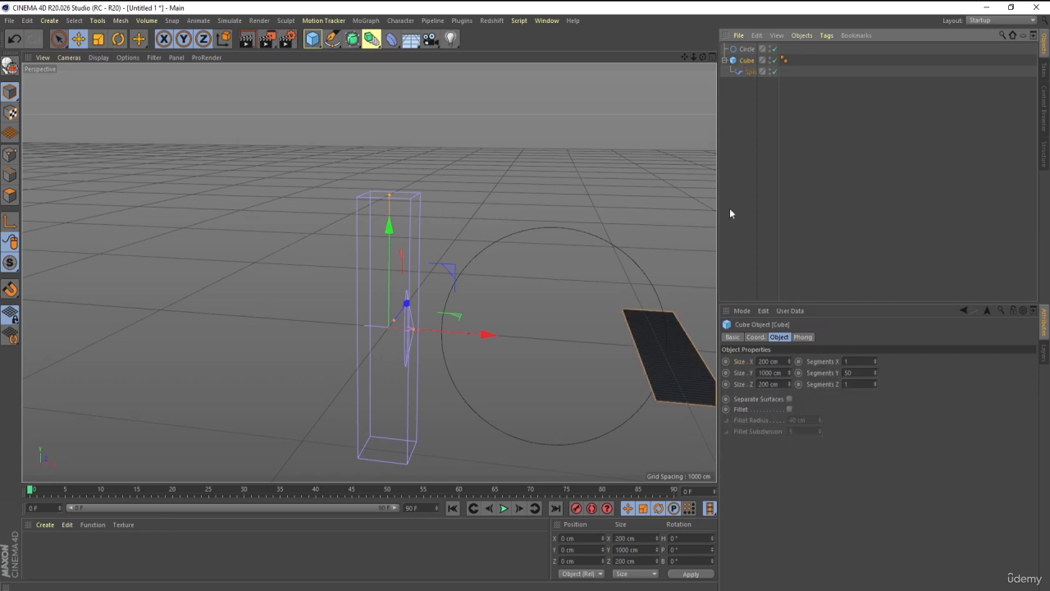
left_click(635, 269)
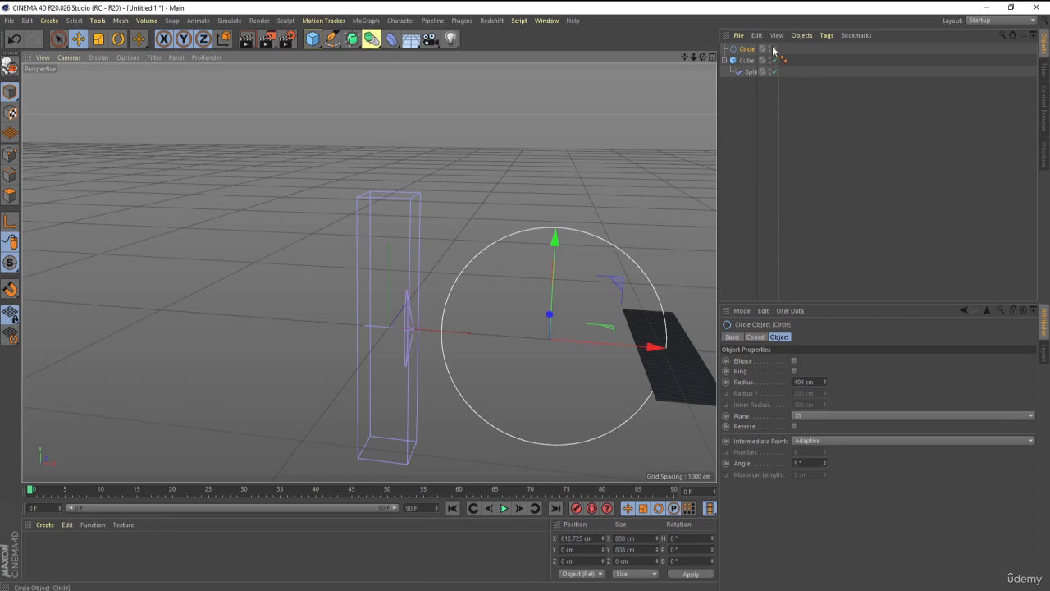
Try the -X axis on the Spline Wrap deformer, then set its axis to +Y.
left_click(750, 71)
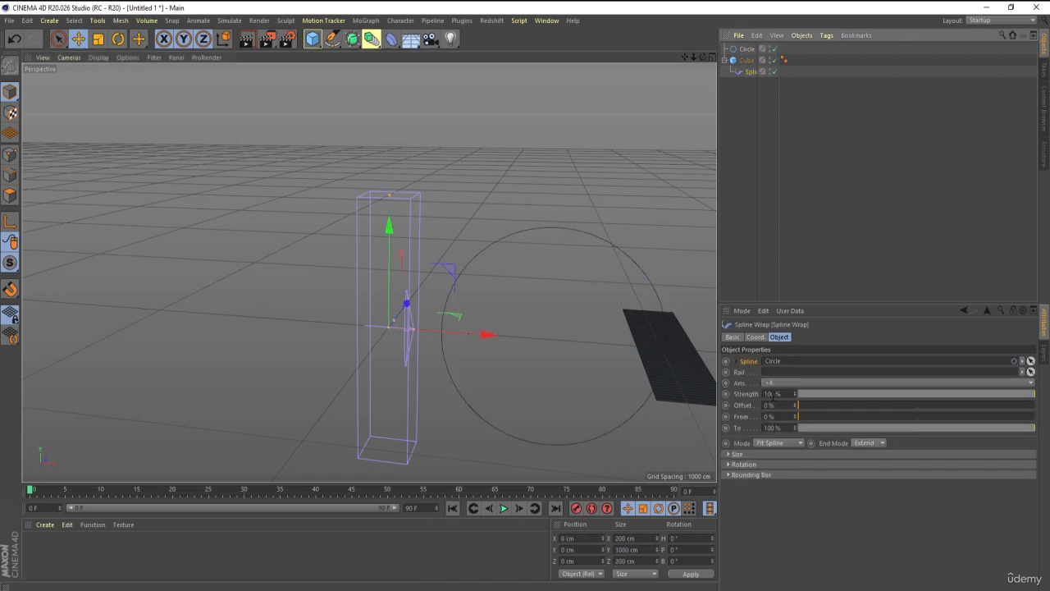
left_click(771, 382)
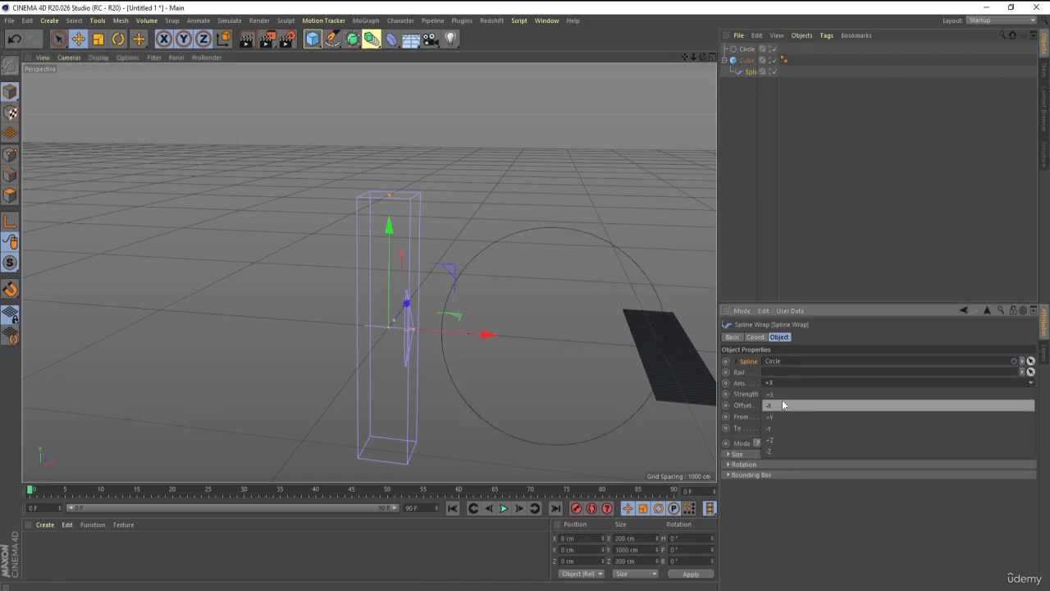
left_click(774, 403)
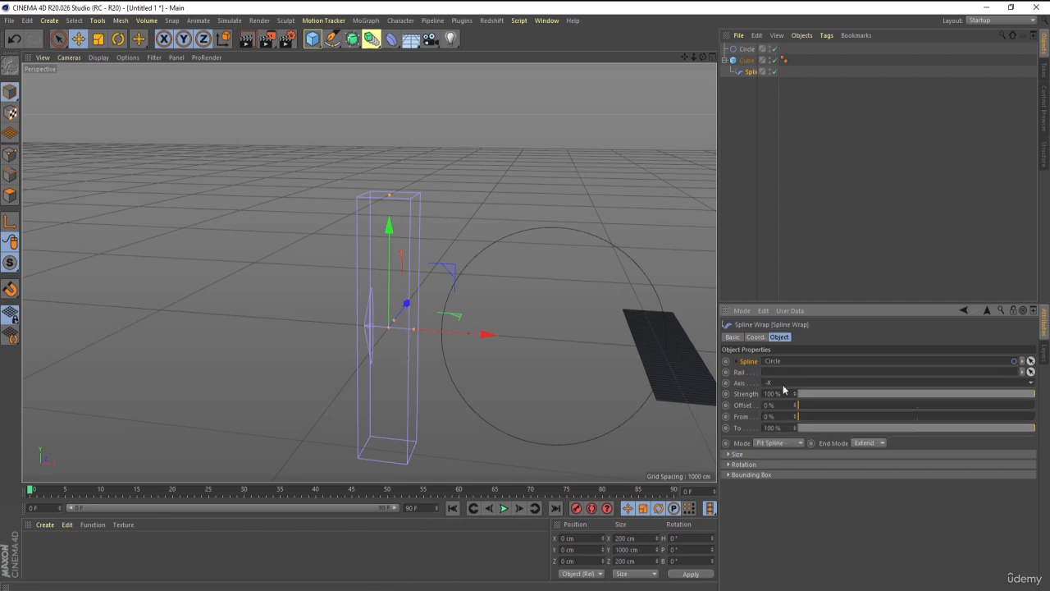
left_click(778, 383)
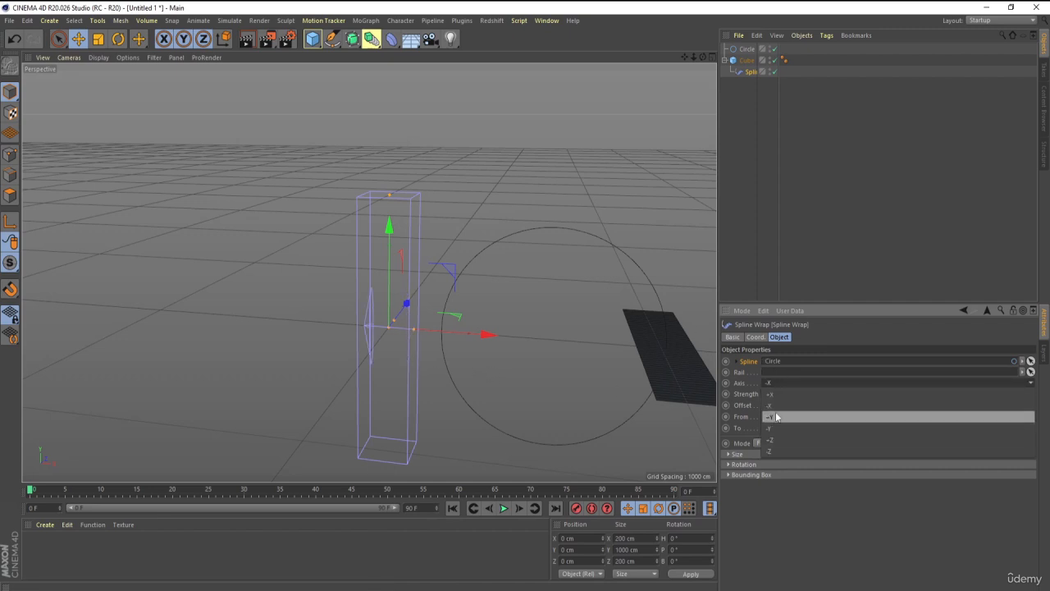
left_click(777, 416)
Try the +Z axis on the Spline Wrap deformer, then return its axis to +Y.
scroll(501, 352, "down", 5)
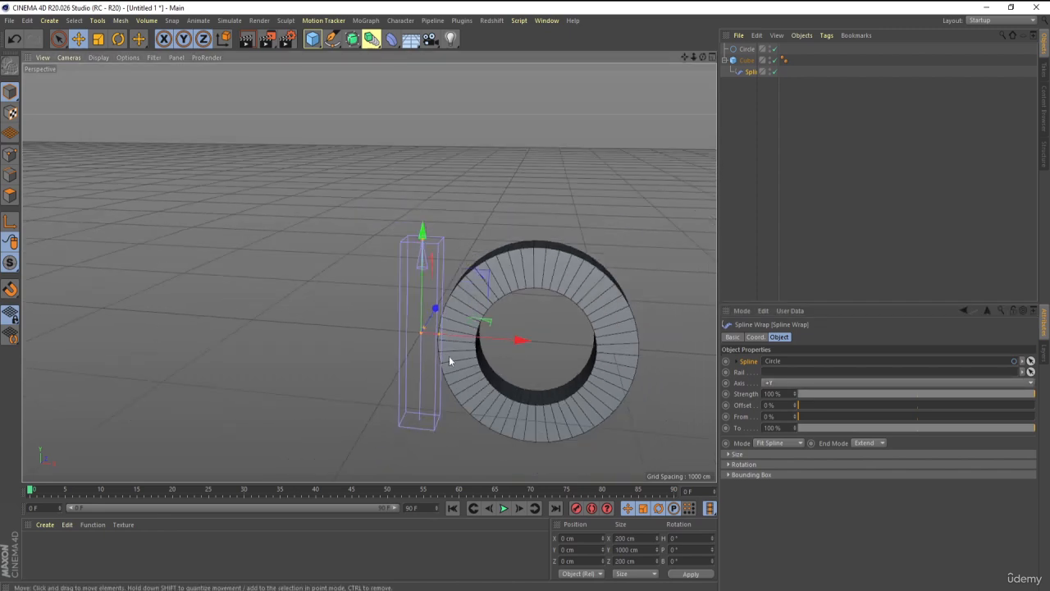
left_click_drag(453, 359, 509, 385, "alt")
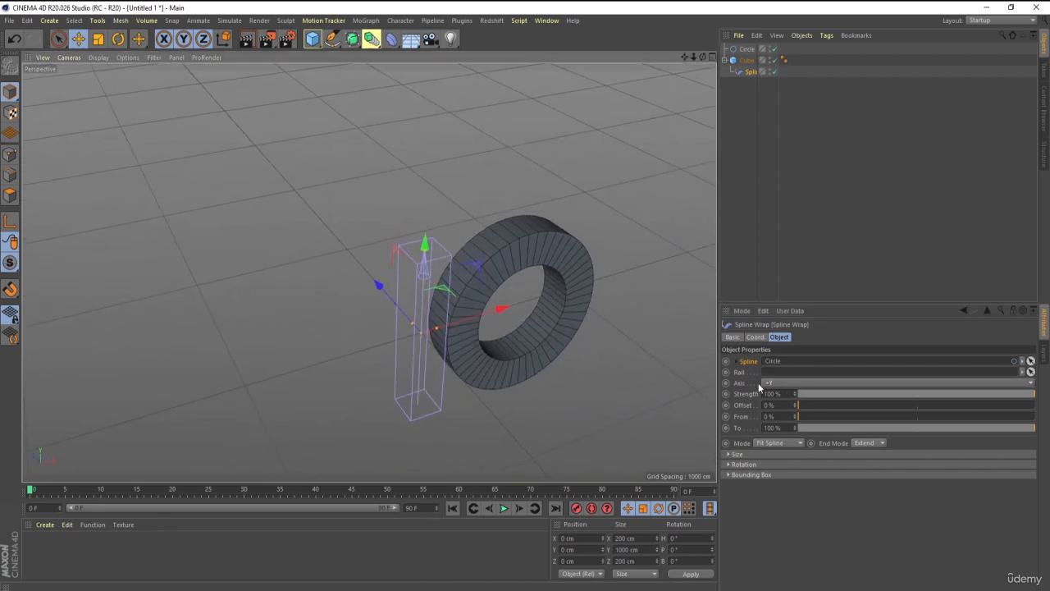
scroll(470, 308, "up", 2)
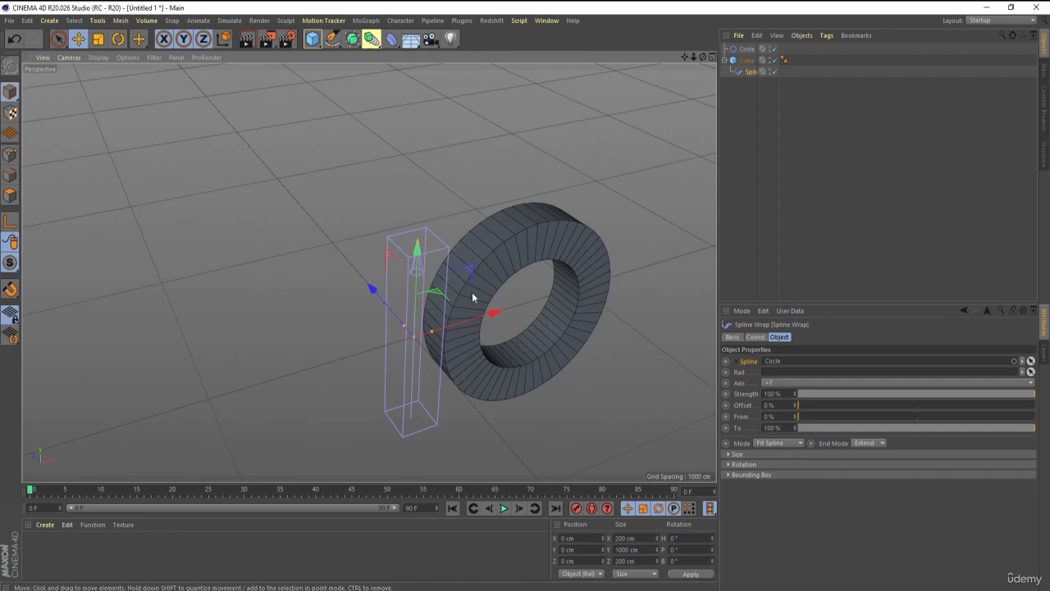
left_click(774, 384)
left_click(776, 442)
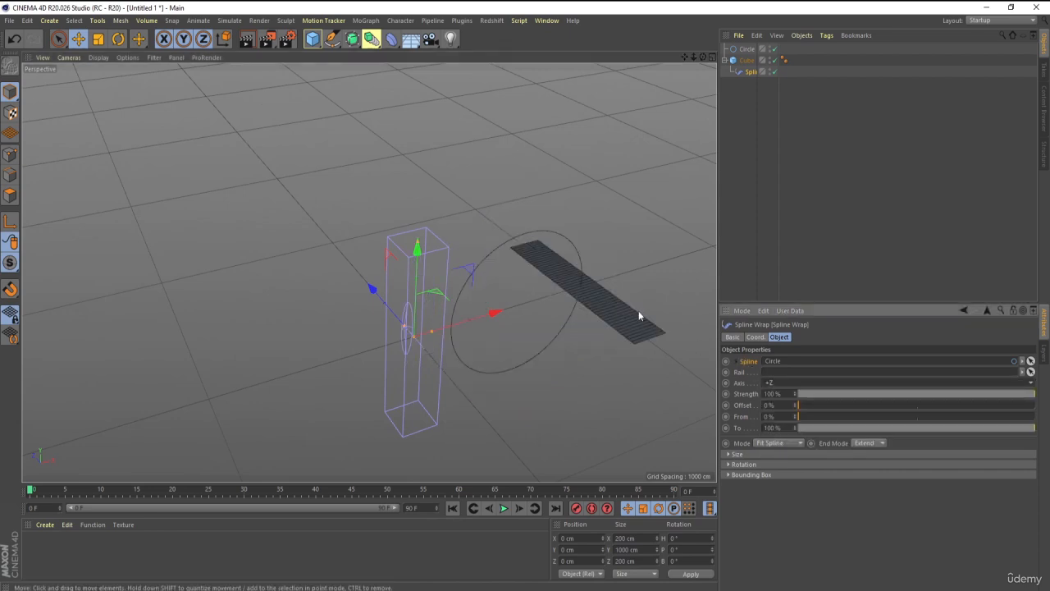
left_click(786, 383)
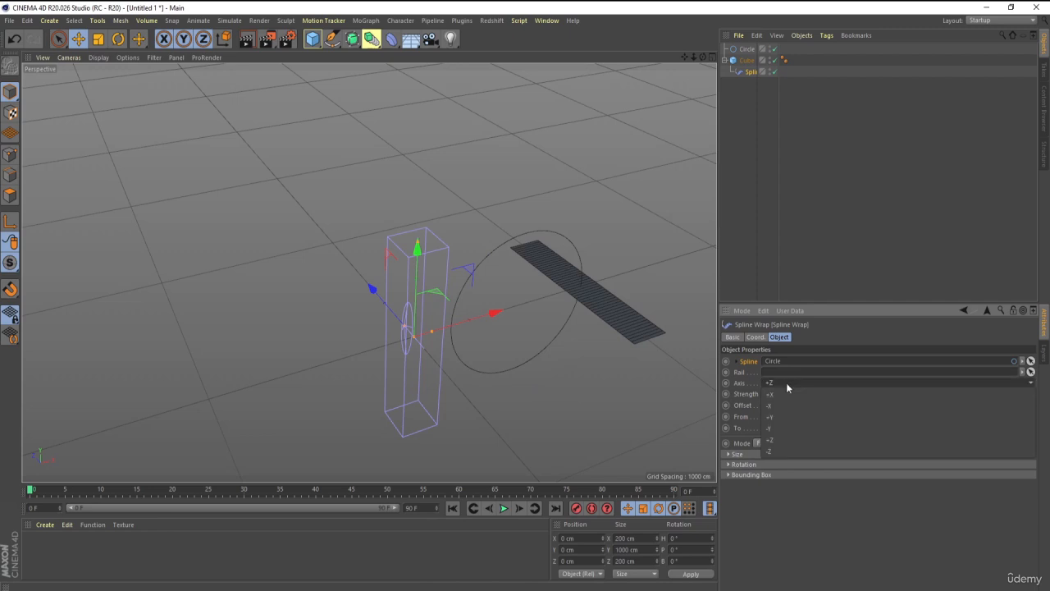
left_click(783, 416)
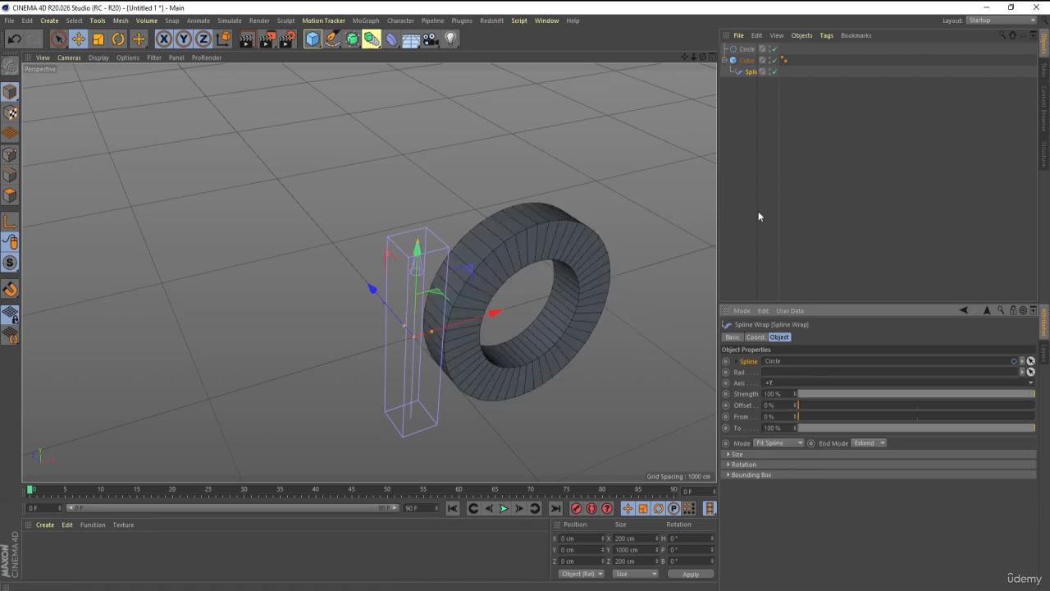
Try rotating the Circle spline in heading to 111° and in pitch, then undo both rotations.
left_click(746, 49)
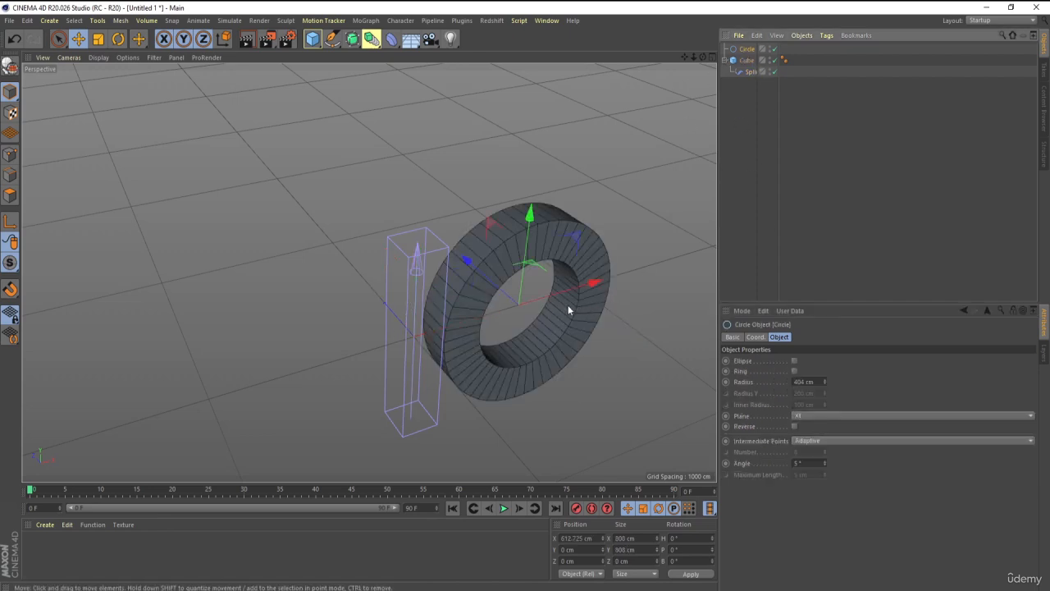
left_click(756, 338)
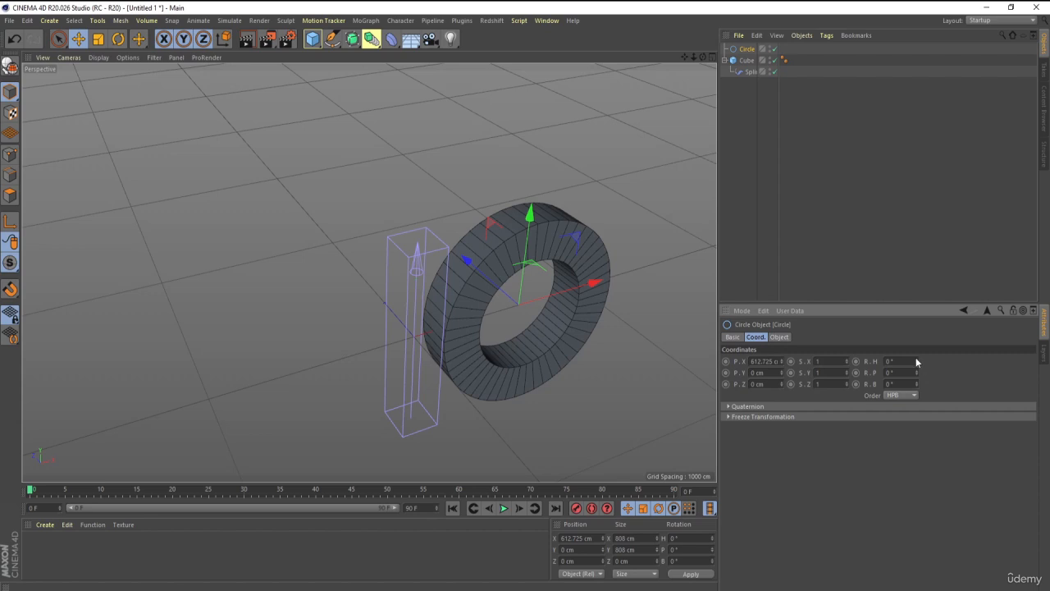
mouse_move(916, 362)
left_mouse_down()
mouse_move(917, 353)
mouse_move(917, 373)
left_mouse_up()
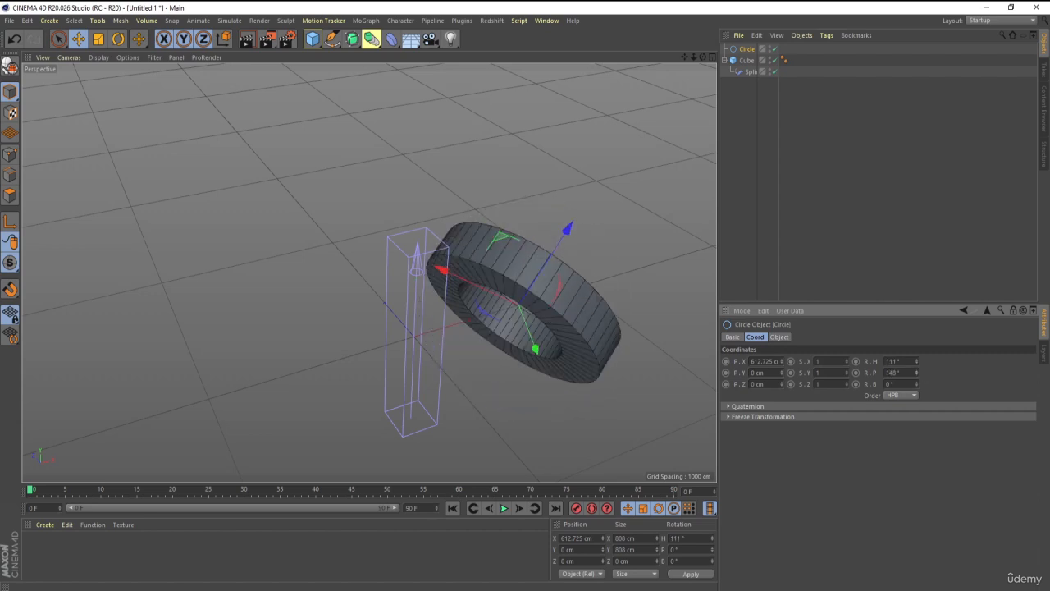
key("ctrl+z")
key("ctrl+z")
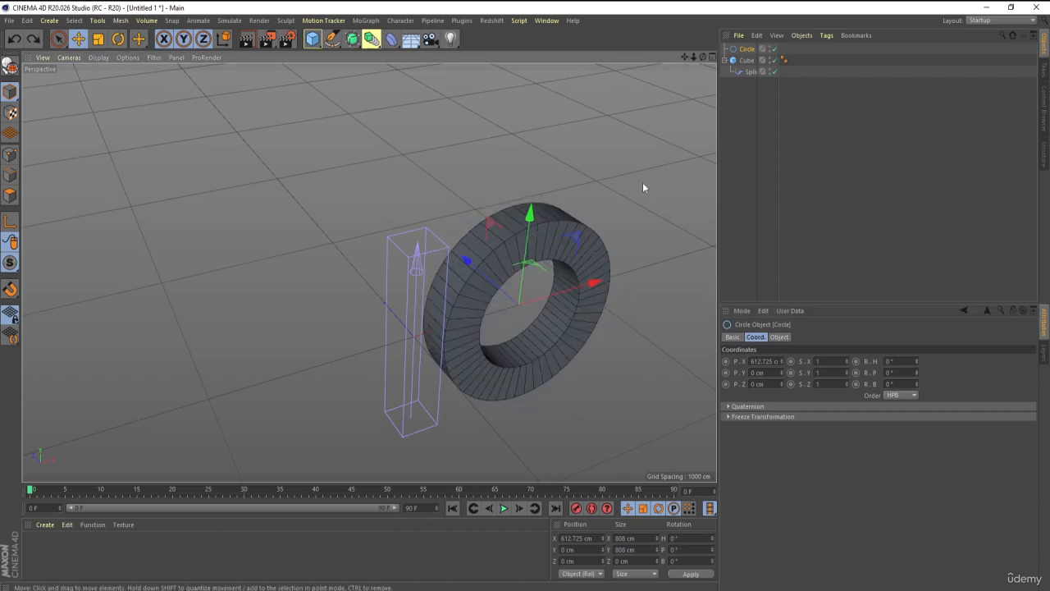
Try shifting the Spline Wrap's Offset, return it to 0%, and set From to 45%.
left_click(750, 71)
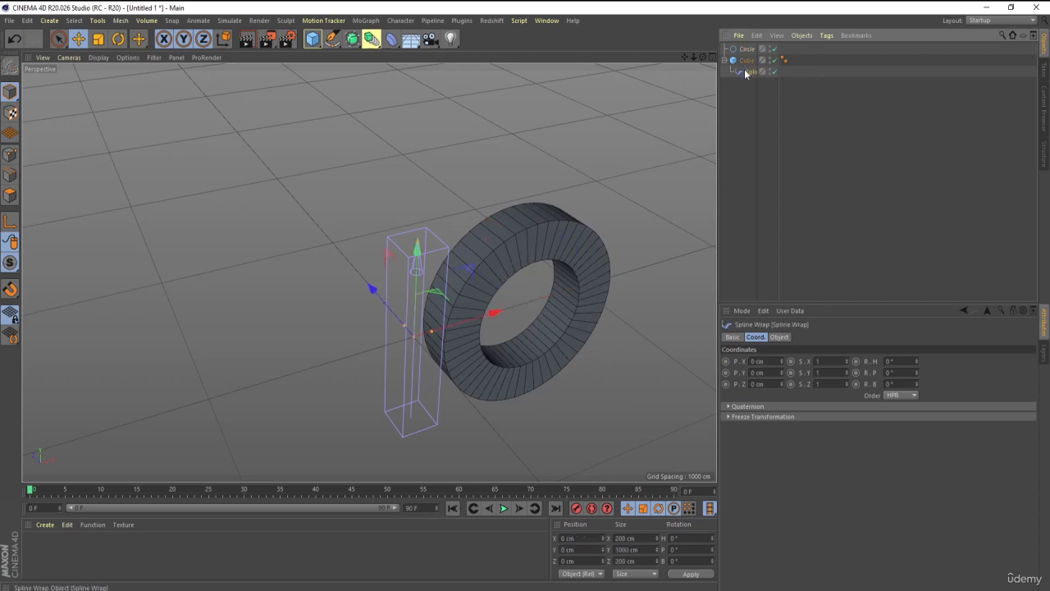
left_click(774, 338)
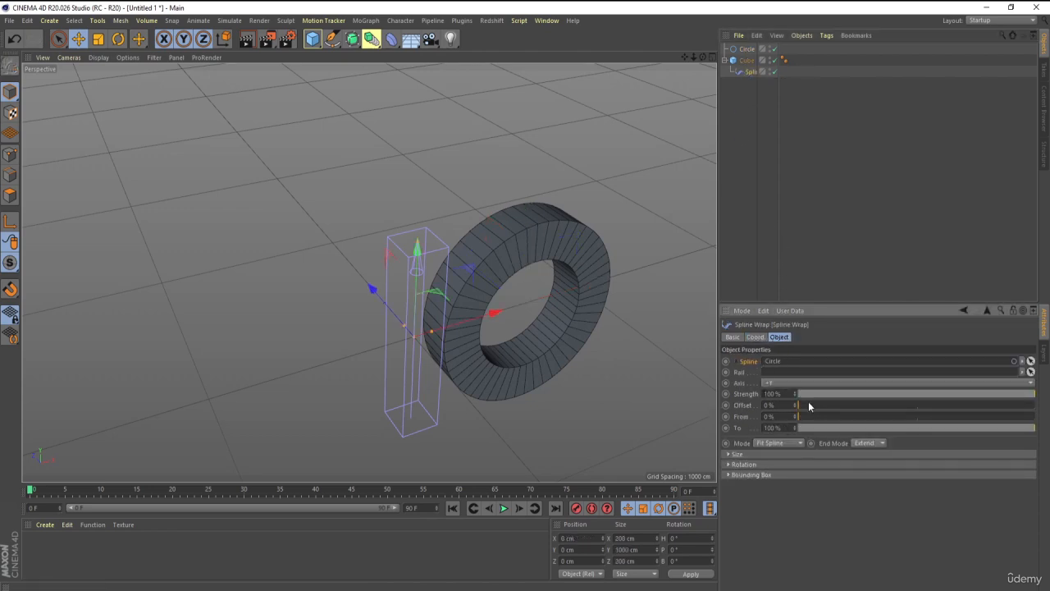
left_click_drag(809, 404, 906, 417)
key("ctrl+z")
left_click_drag(804, 407, 775, 406)
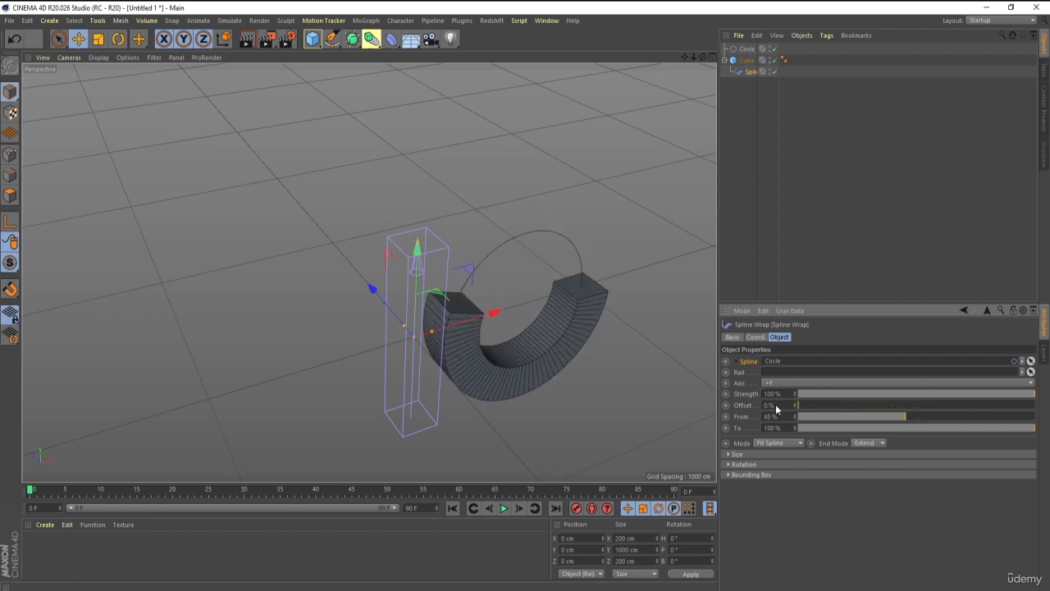
Lower the start point of the Spline Wrap's Size curve to 0 and raise its tangent handle to about 0.6.
left_click(729, 455)
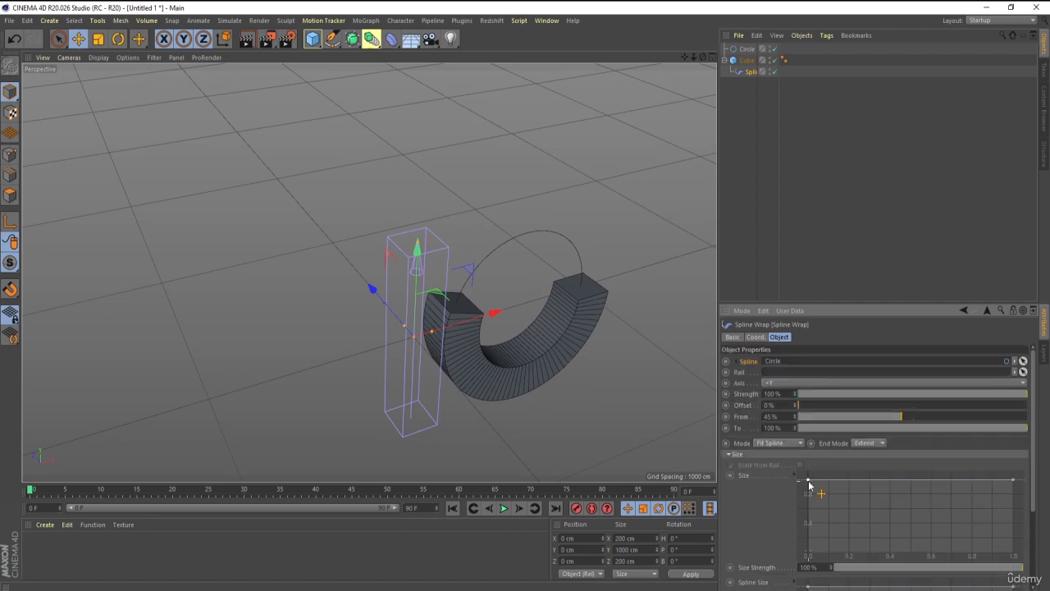
left_click_drag(809, 484, 809, 556)
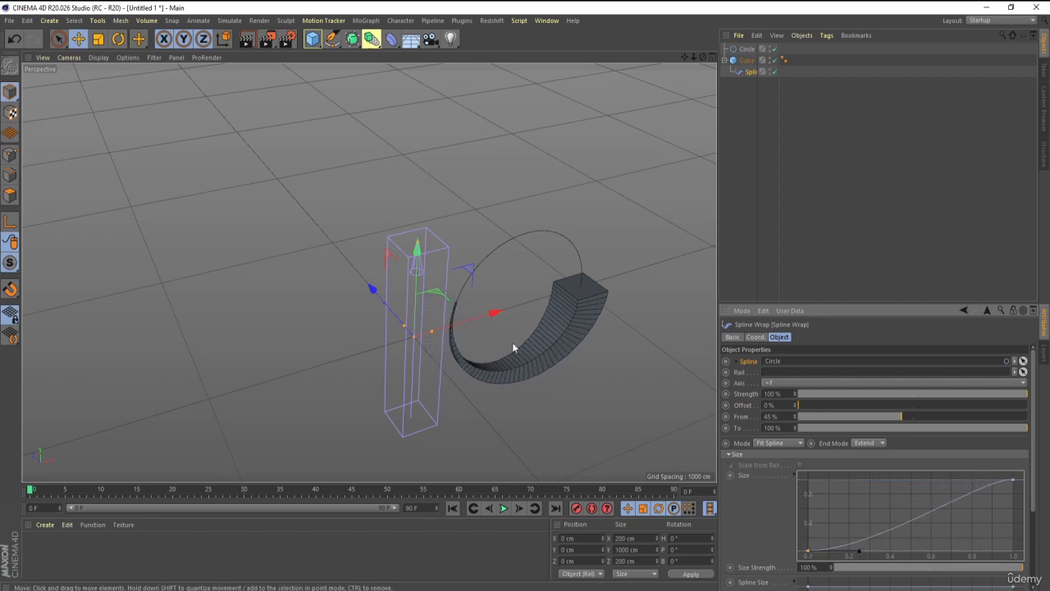
left_click_drag(512, 342, 499, 393, "alt")
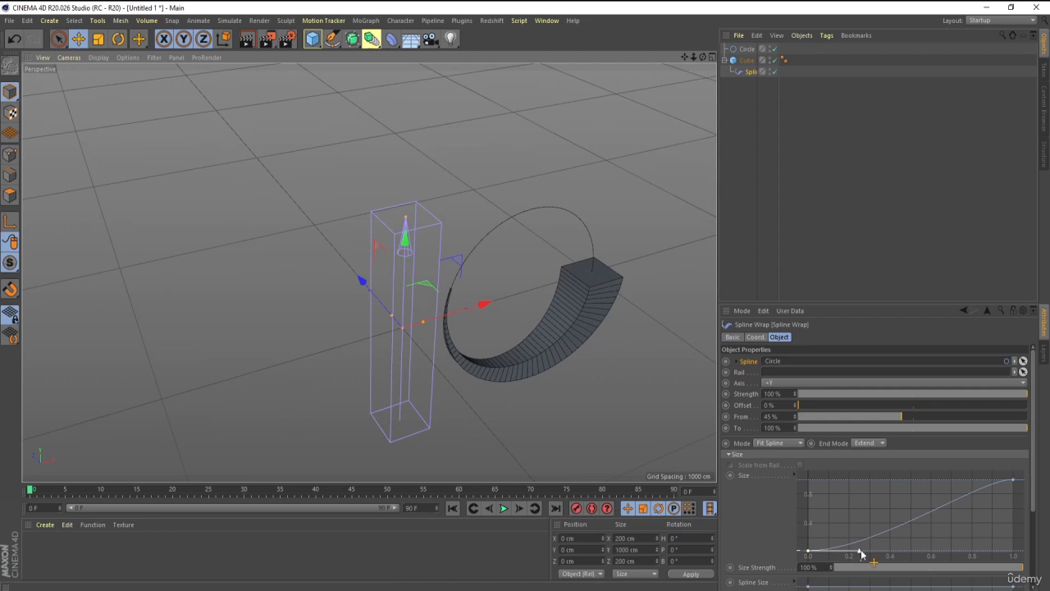
left_click_drag(860, 550, 860, 509)
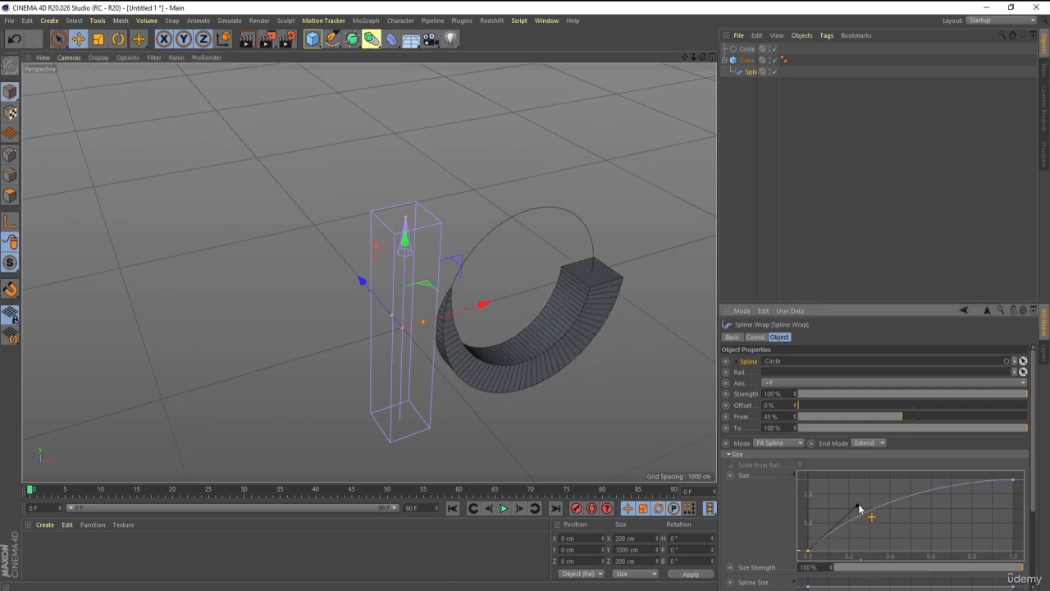
Lower the Size curve's end point to 0 and raise its tangent handle to about 0.6, forming an arch that tapers both ends.
left_click(1013, 481)
left_click_drag(1013, 483, 984, 511)
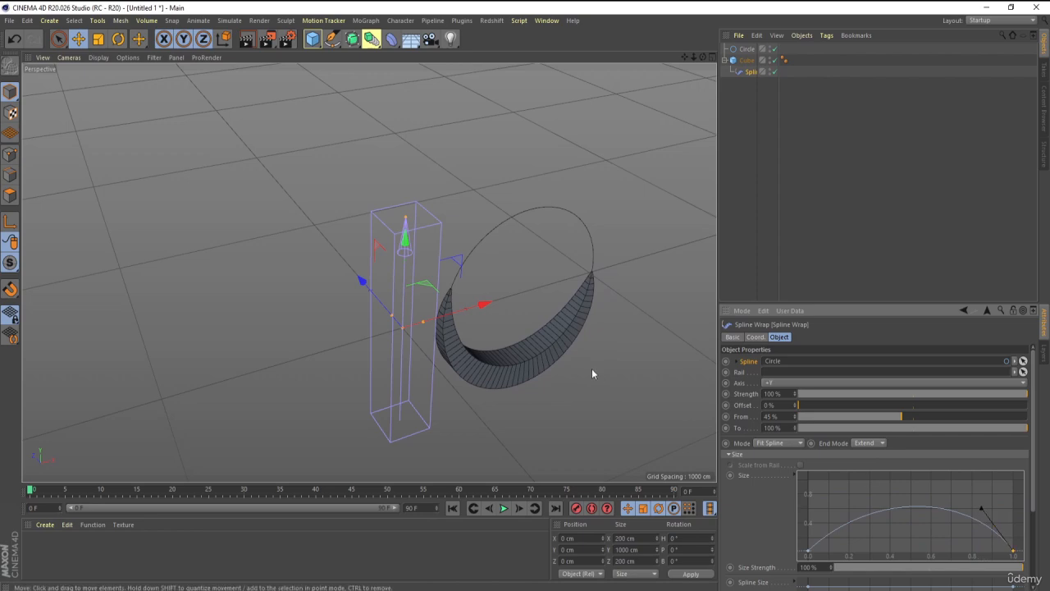
left_click_drag(592, 369, 559, 343, "alt")
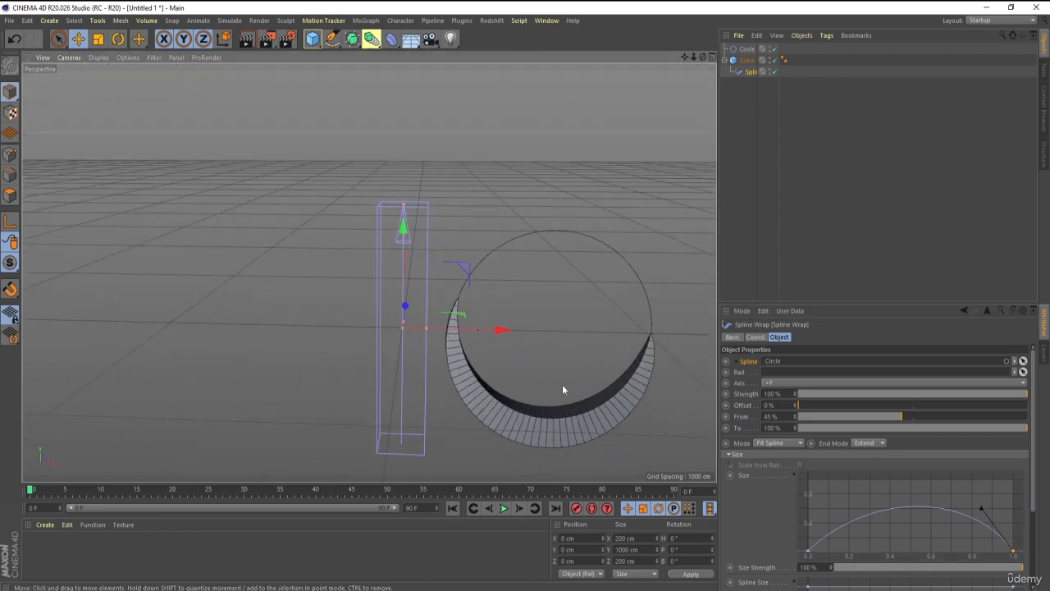
middle_click_drag(563, 386, 520, 307, "alt")
scroll(555, 328, "up", 2)
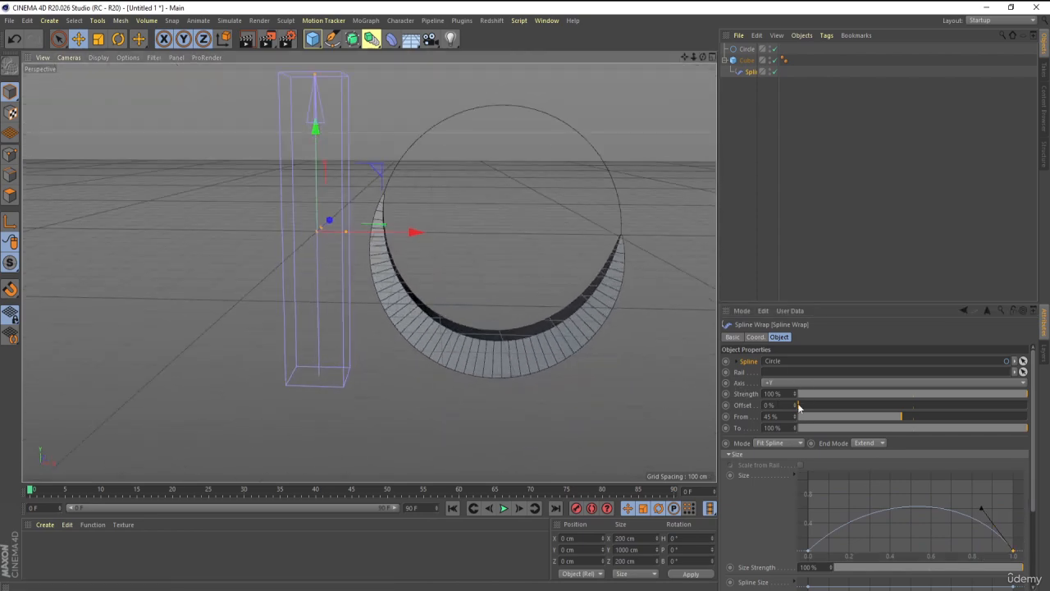
Try shifting the Spline Wrap's Offset, return it to 0%, and deselect all objects.
left_click_drag(810, 407, 763, 419)
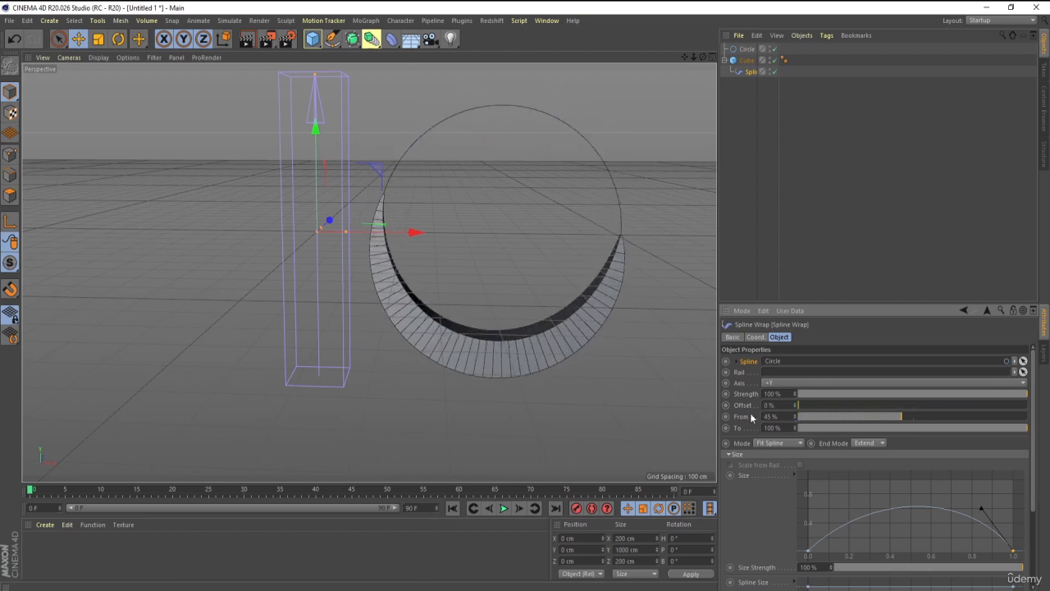
left_click(861, 148)
scroll(348, 249, "down", 2)
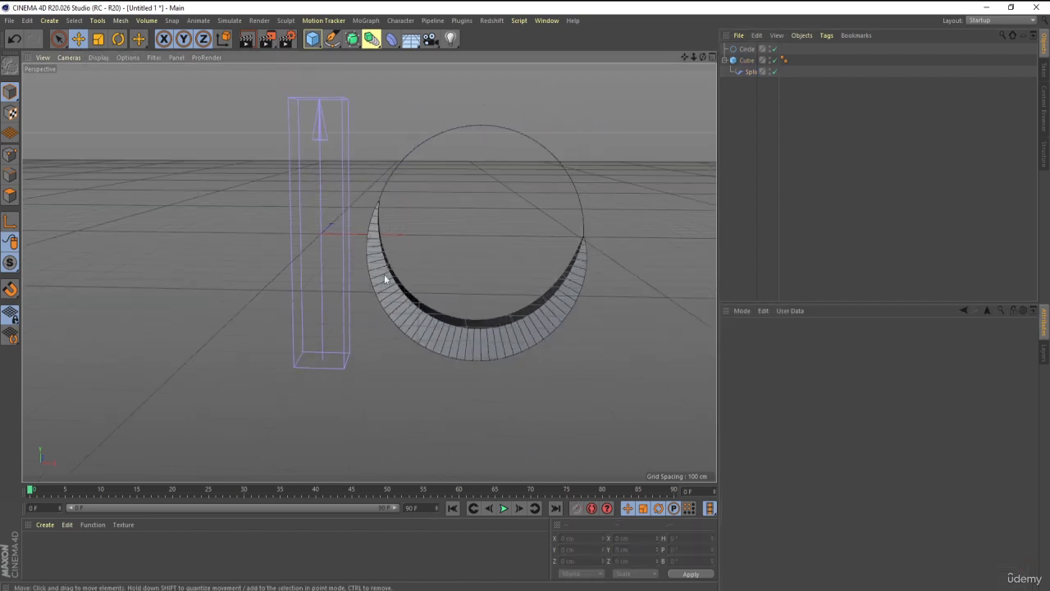